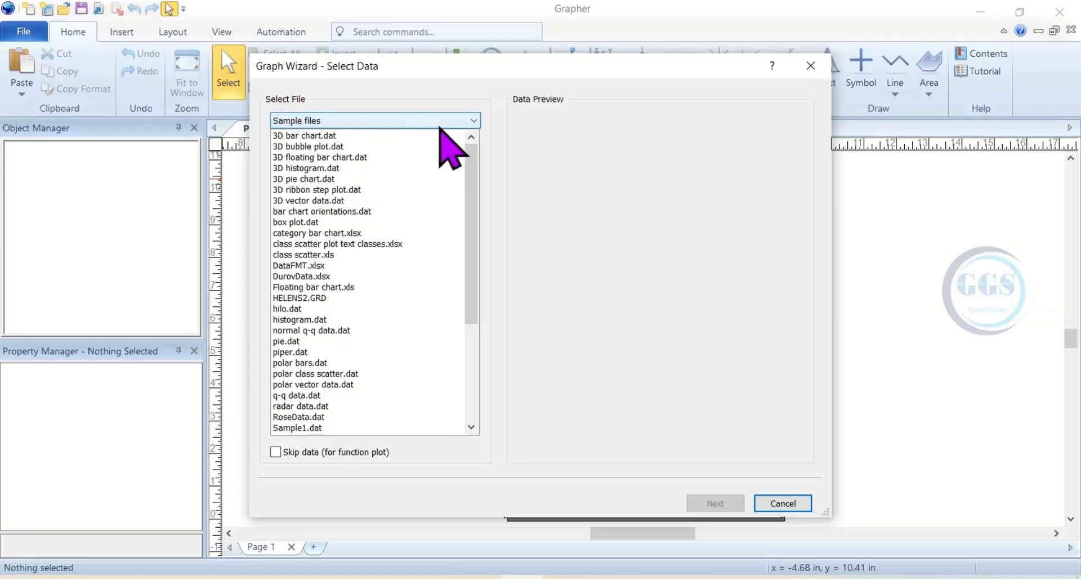
left_click(473, 121)
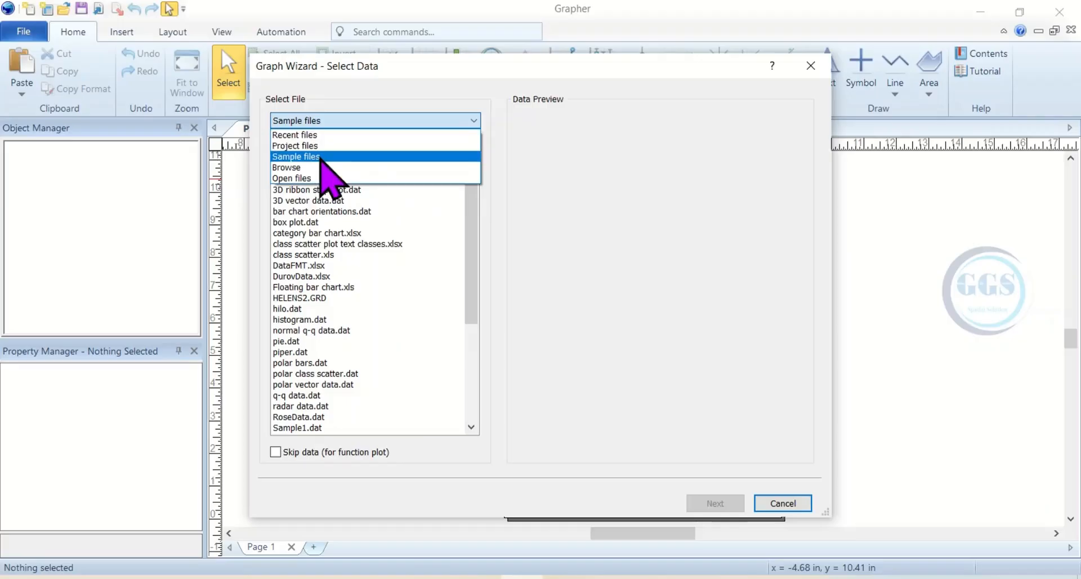
left_click(288, 167)
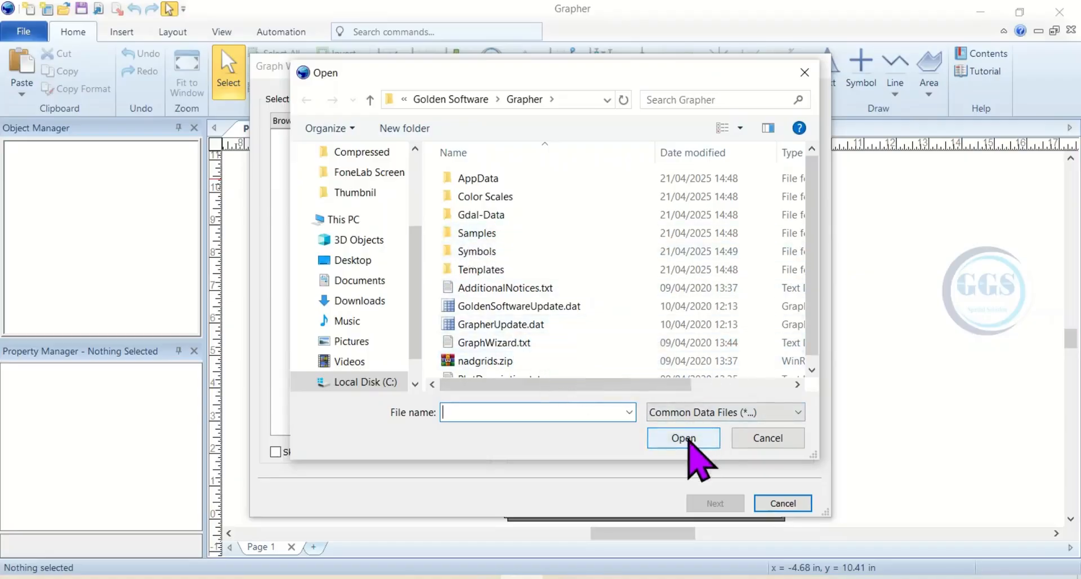
left_click(804, 72)
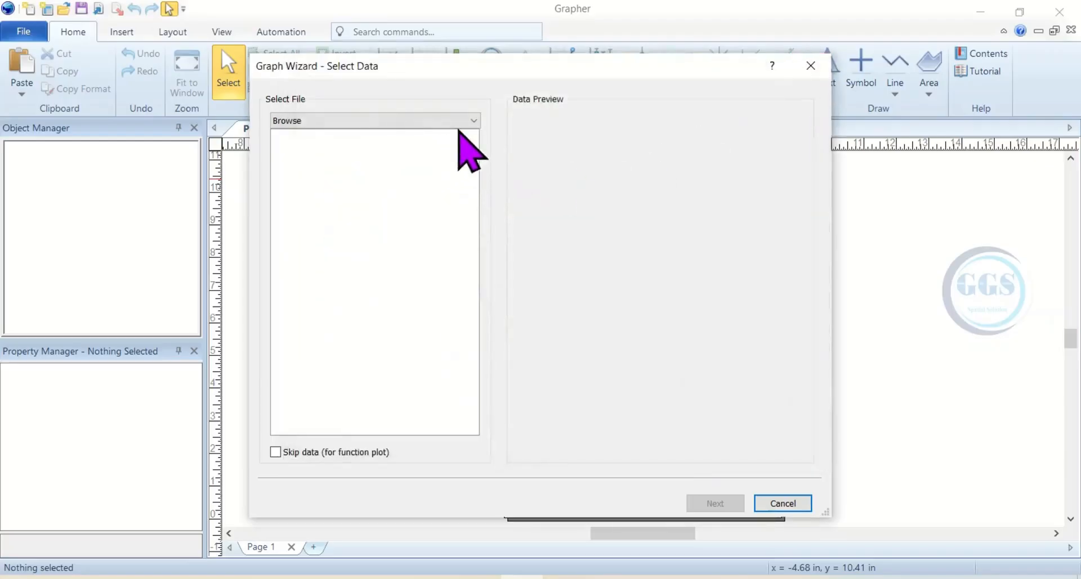
left_click(472, 121)
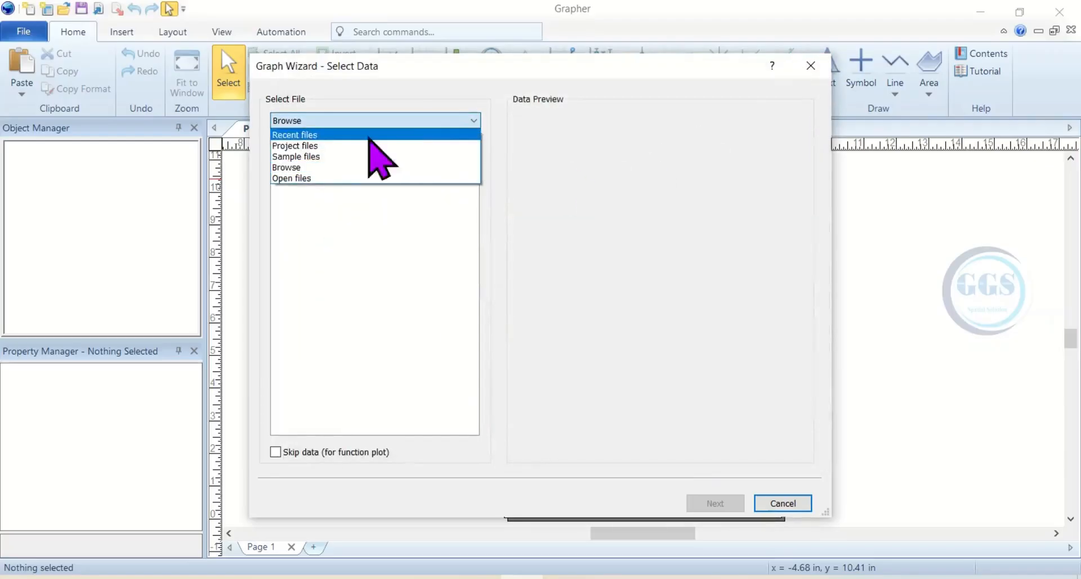
left_click(314, 161)
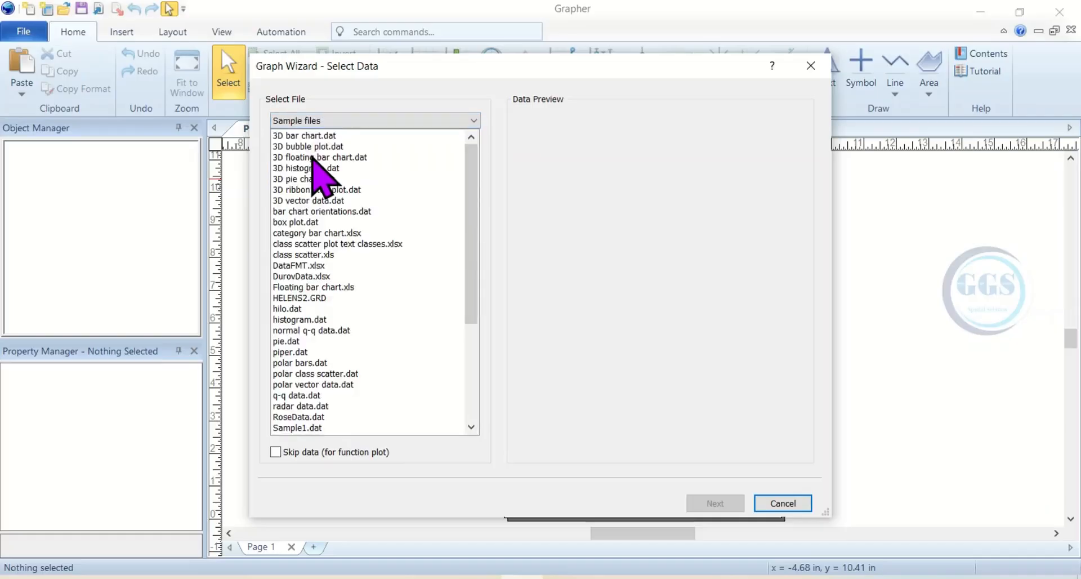
left_click(275, 452)
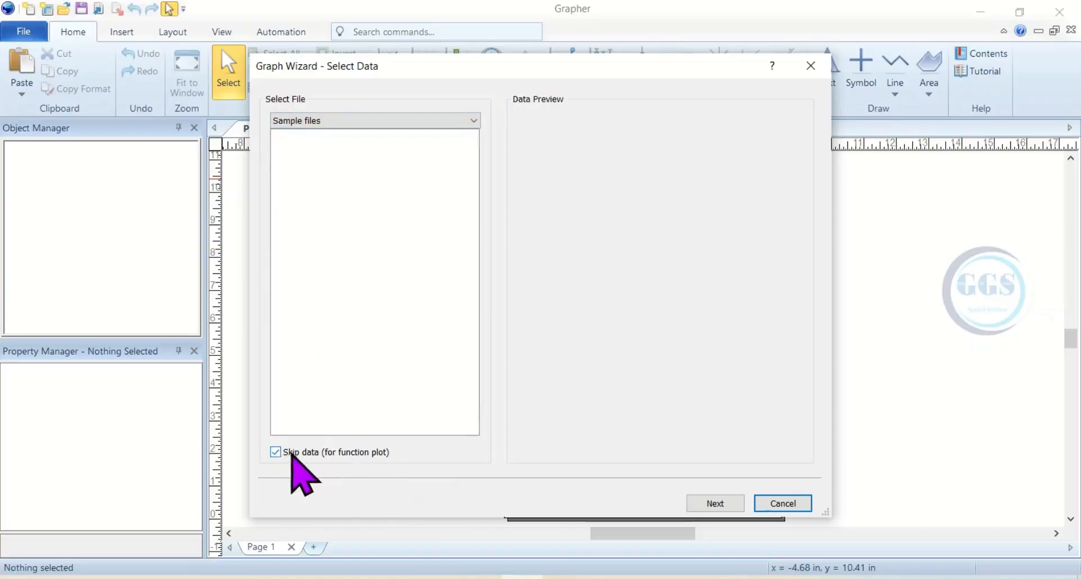
left_click(275, 452)
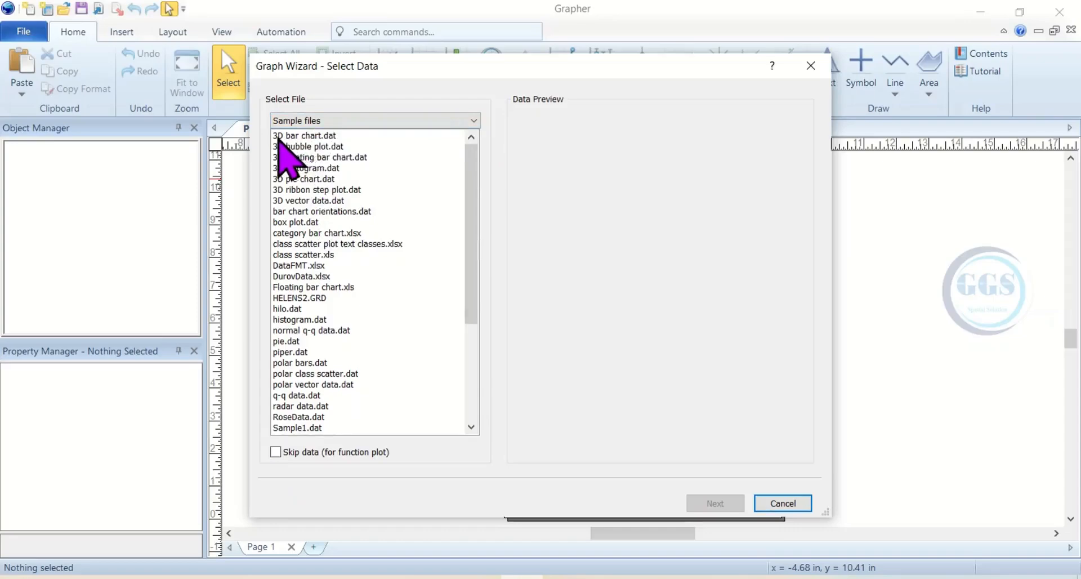
Step: Load the sample file 3D bar chart.dat as the graph's data and continue to the plot type selection
left_click(313, 137)
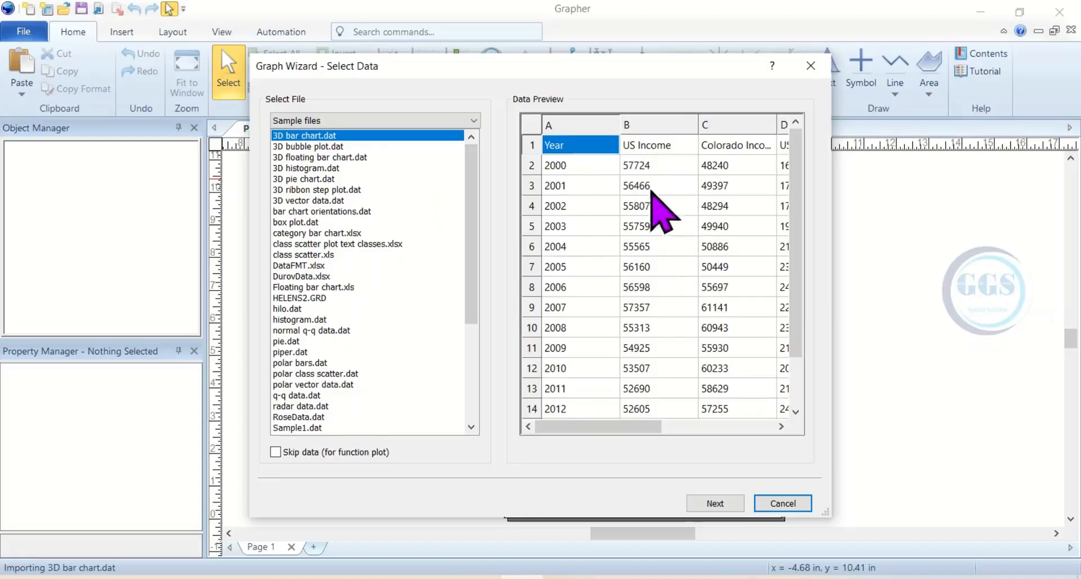
mouse_move(633, 427)
left_mouse_down()
mouse_move(717, 420)
mouse_move(622, 417)
left_mouse_up()
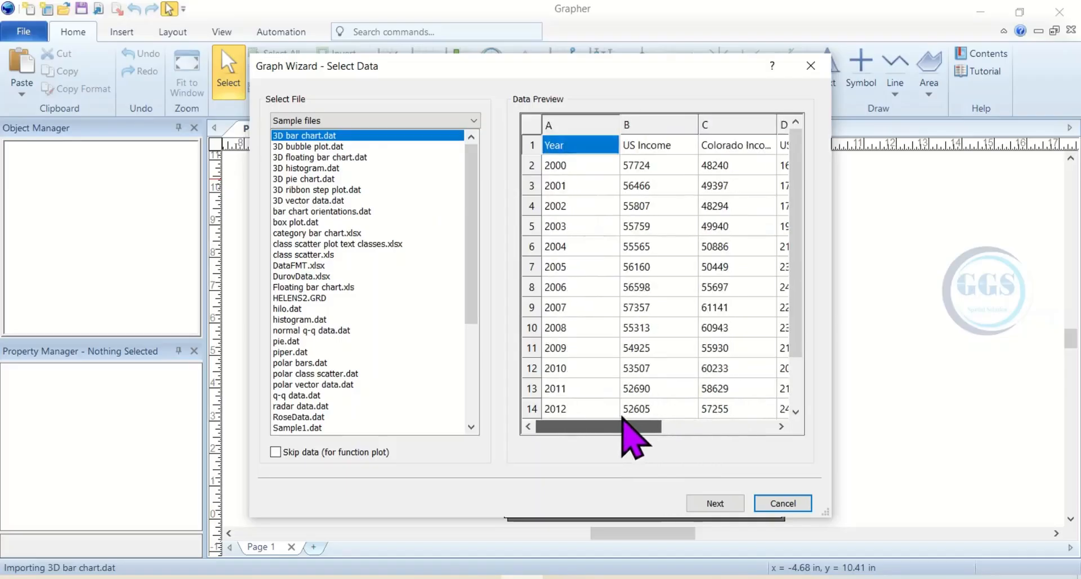
left_click(703, 474)
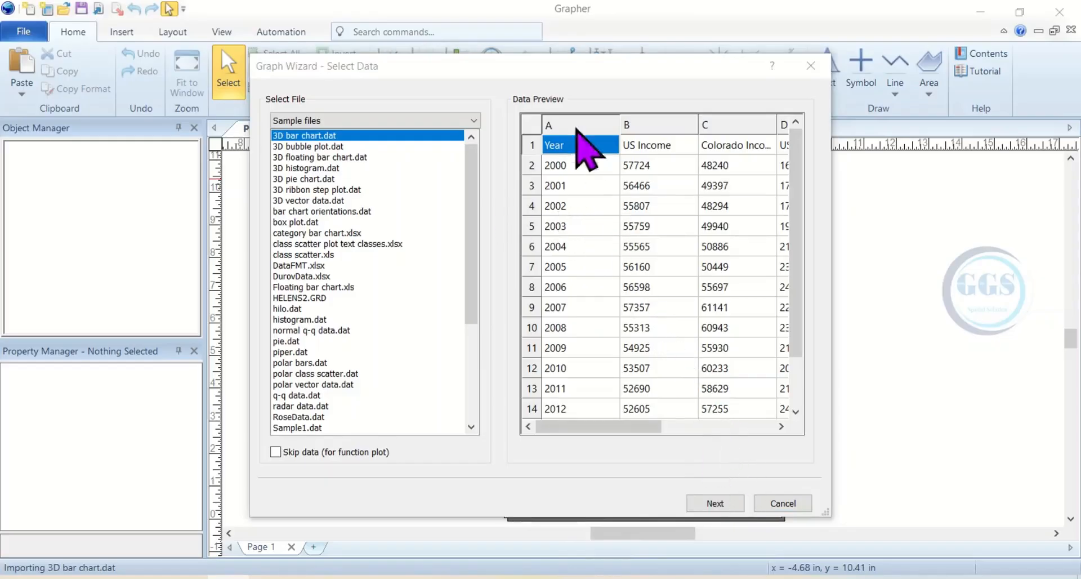
left_click(715, 503)
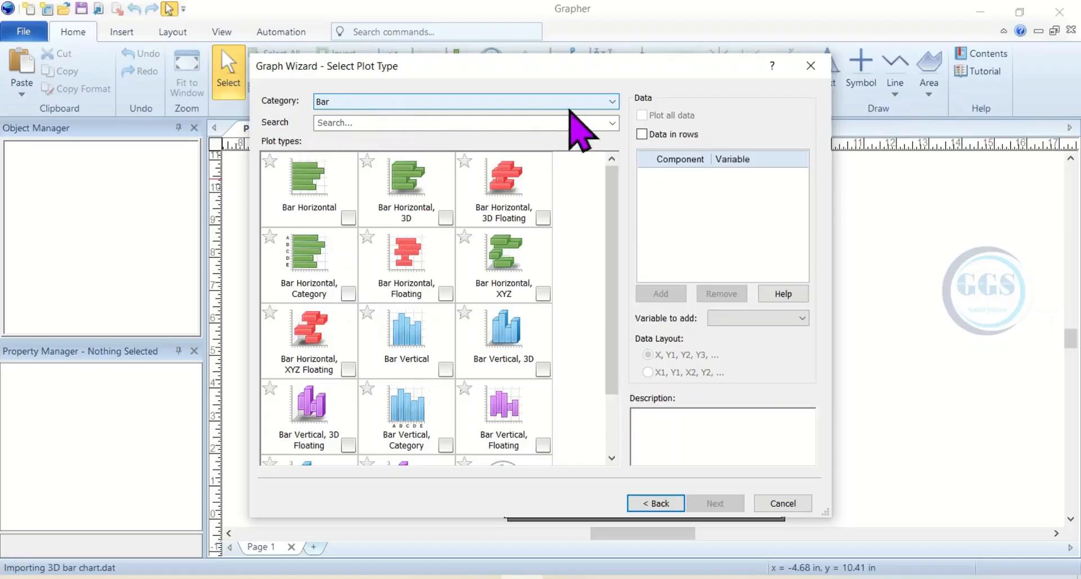
Step: Look through the plot types offered in the All, Bar, Class and Favorite categories, ending on Bar
left_click(612, 102)
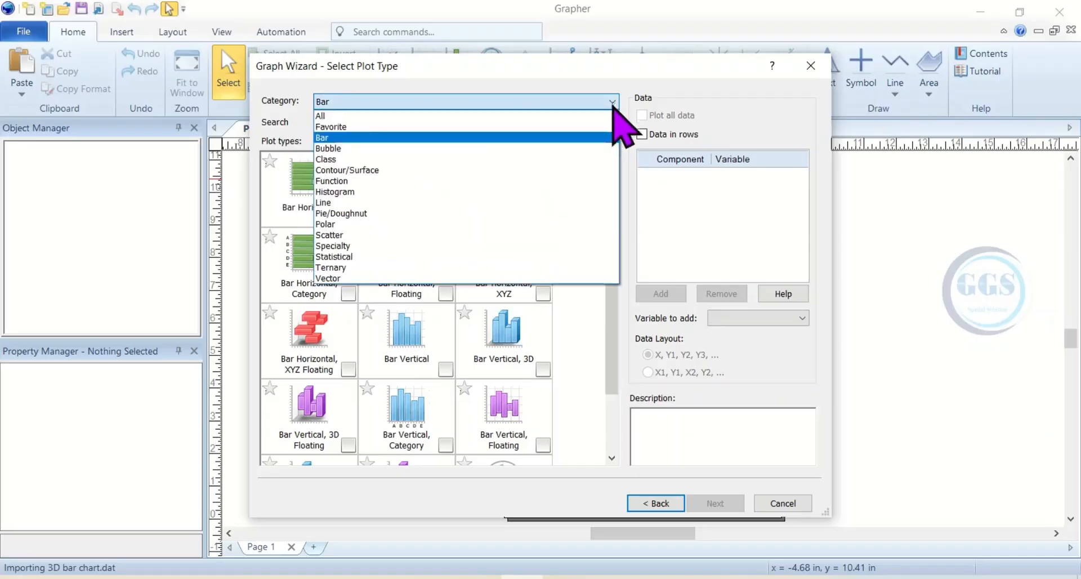
left_click(322, 116)
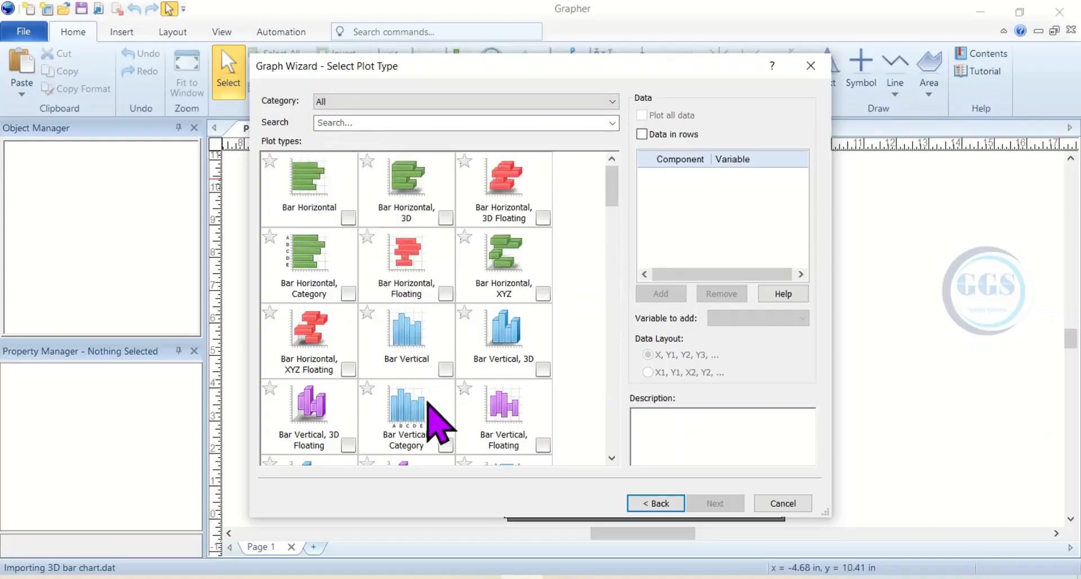
left_click(611, 103)
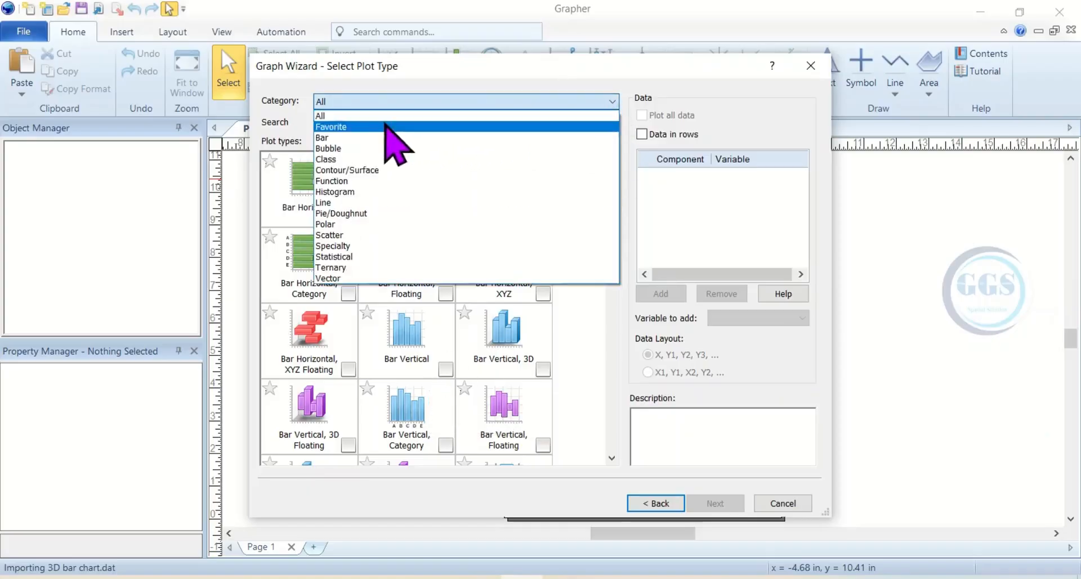
left_click(338, 138)
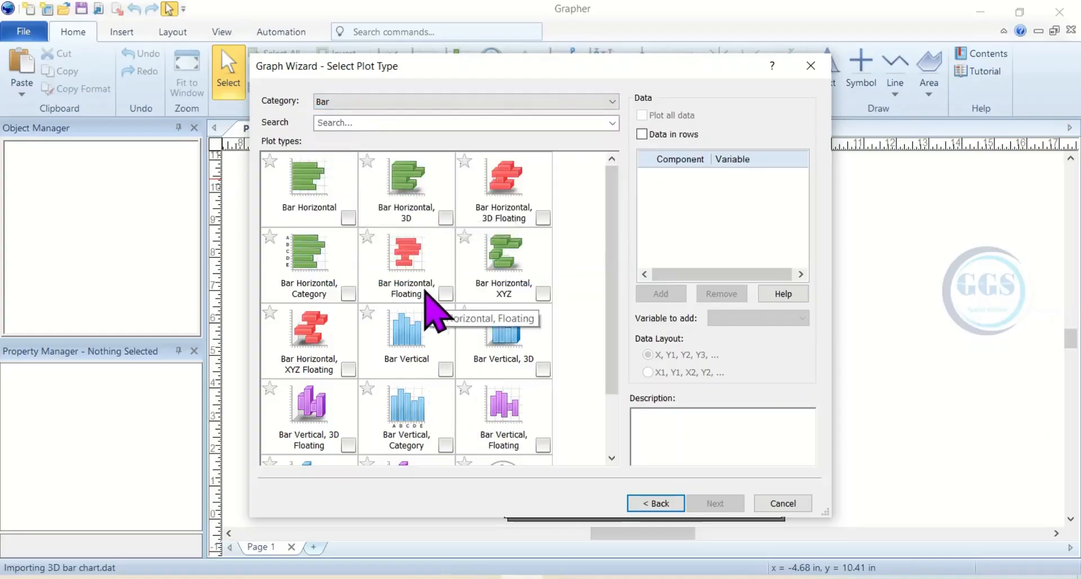
left_click(614, 101)
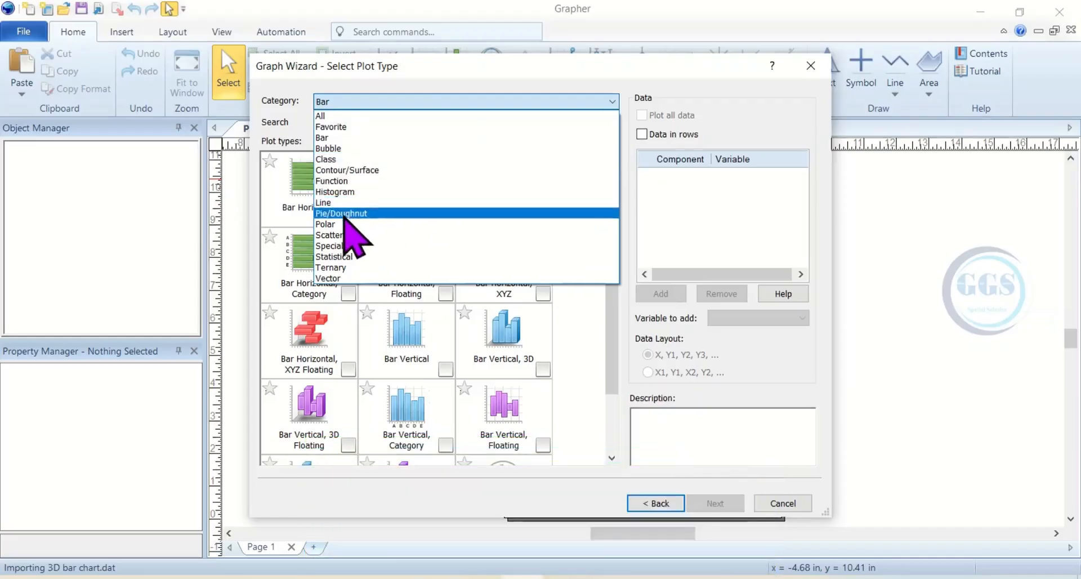
left_click(331, 159)
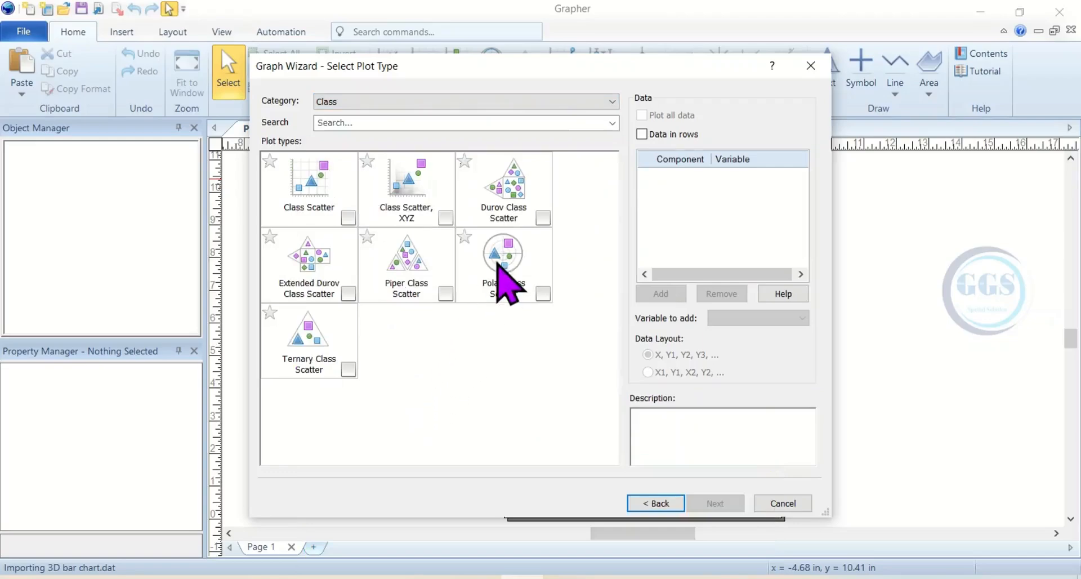
left_click(613, 102)
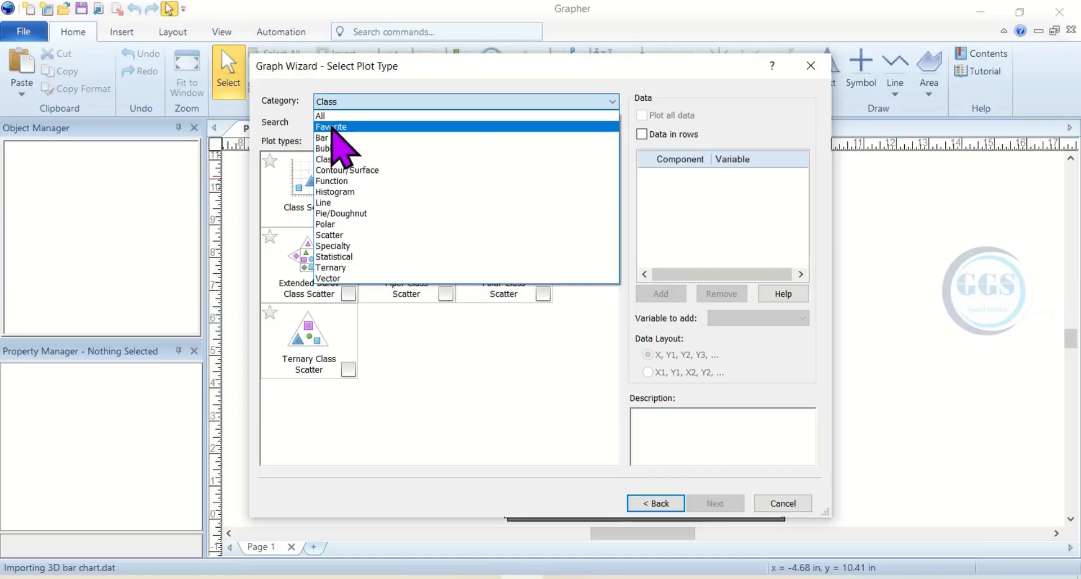
left_click(335, 127)
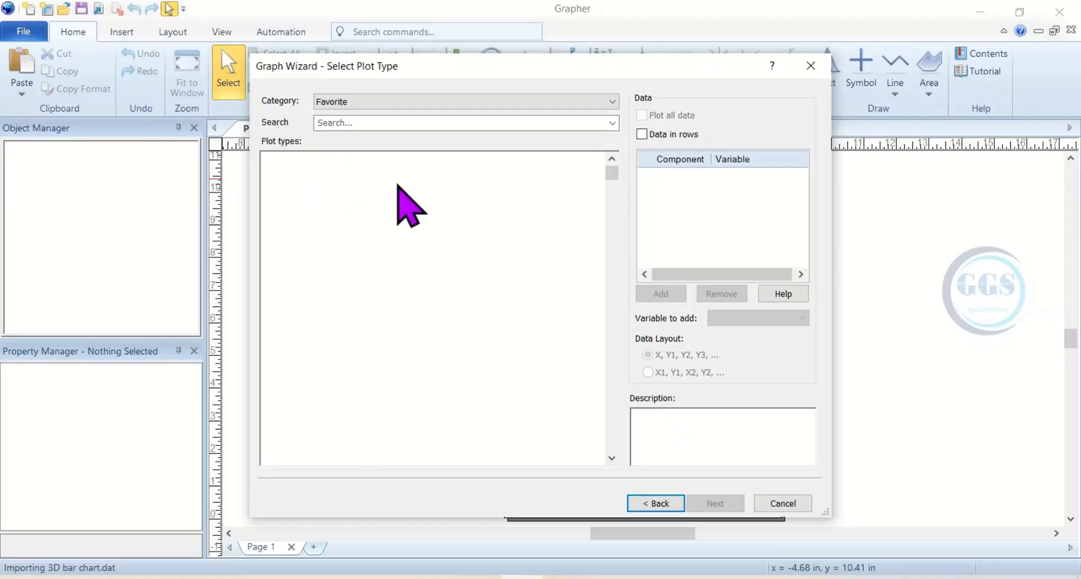
left_click(613, 105)
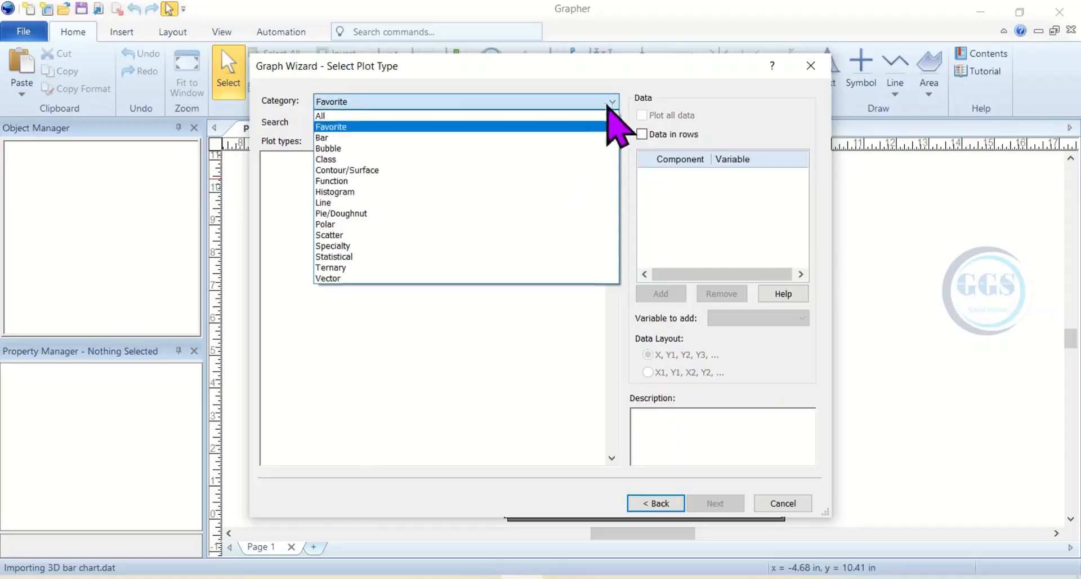
left_click(383, 138)
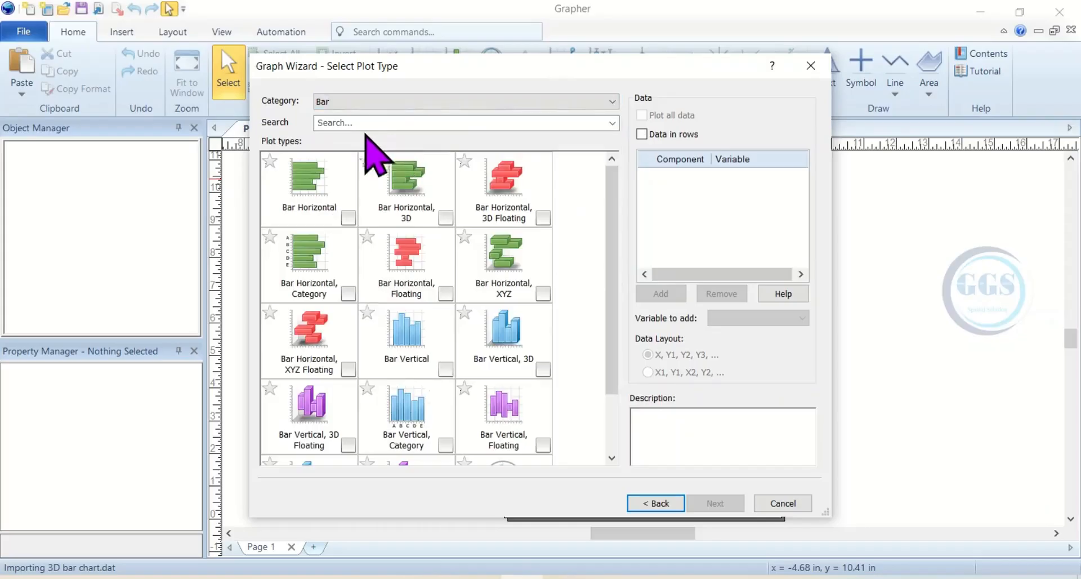
Step: Search the plot types for "class", return to the Bar category and clear the search
left_click(332, 122)
type("class")
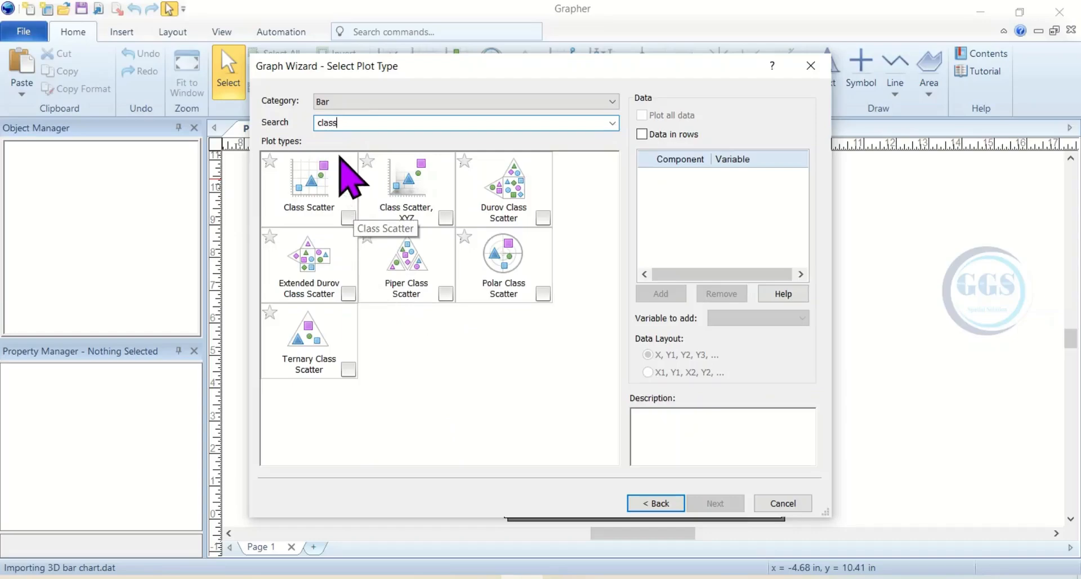
left_click(612, 101)
left_click(322, 140)
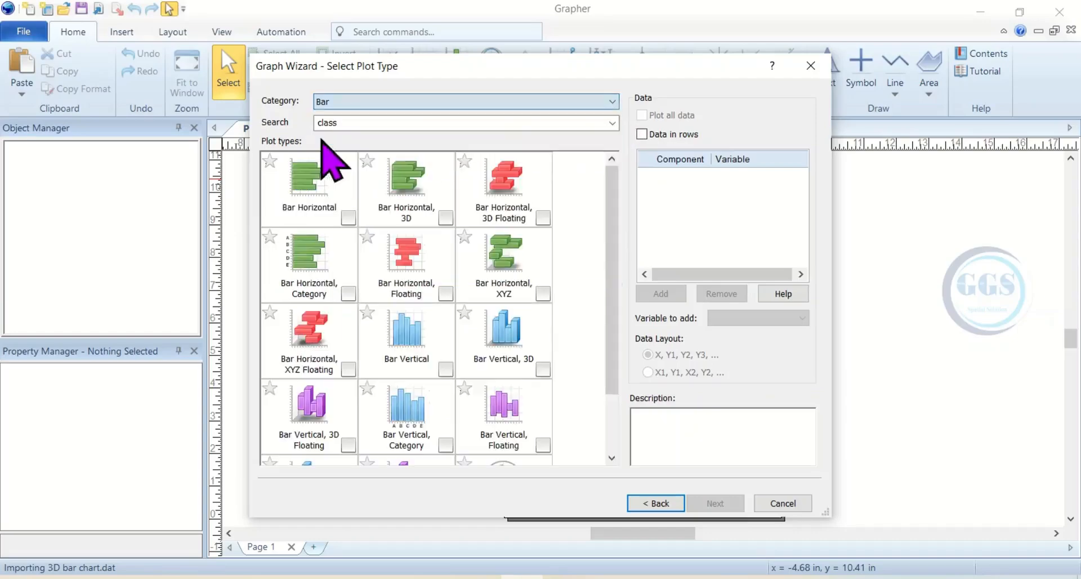
left_click(612, 122)
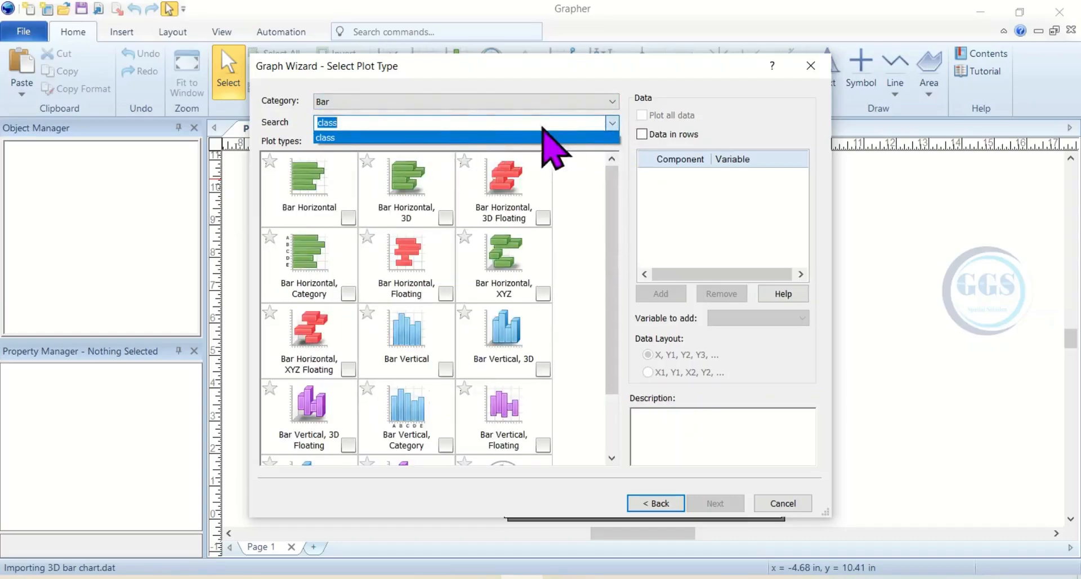
key("BackSpace")
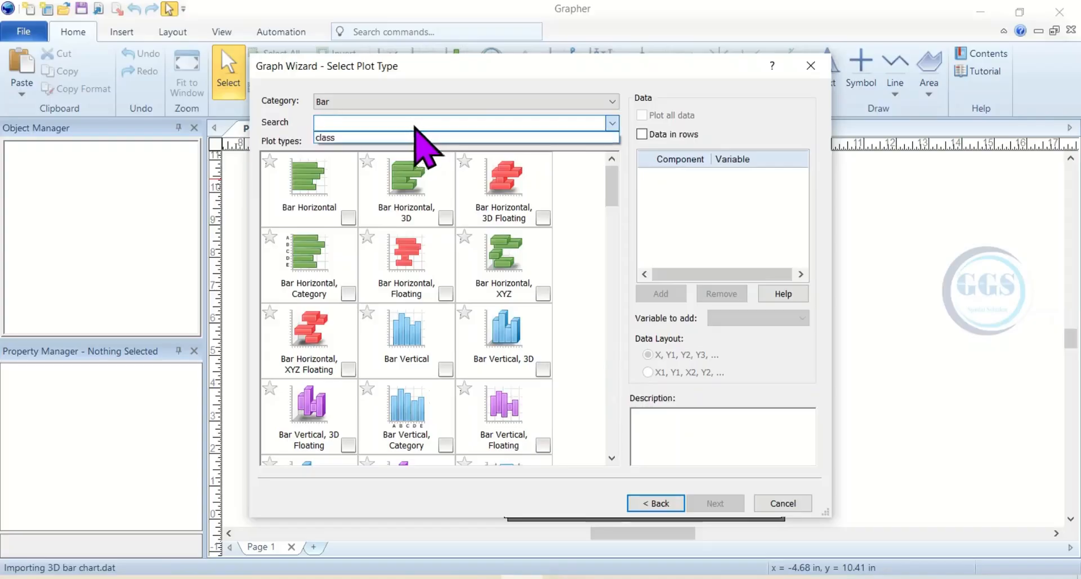
Step: Choose the Bar Horizontal plot type and set it to plot all data
left_click(316, 194)
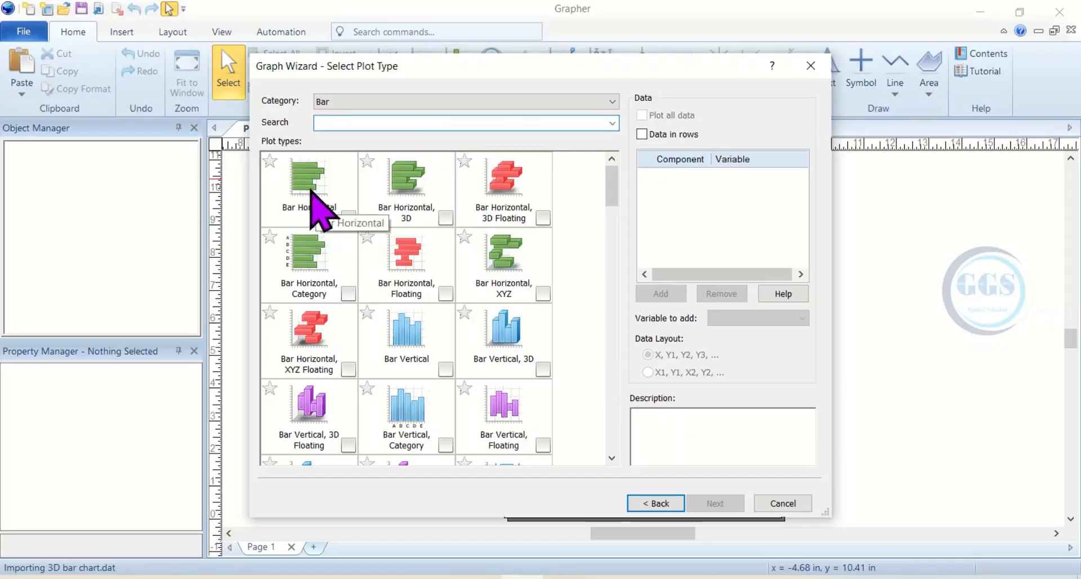
left_click(318, 198)
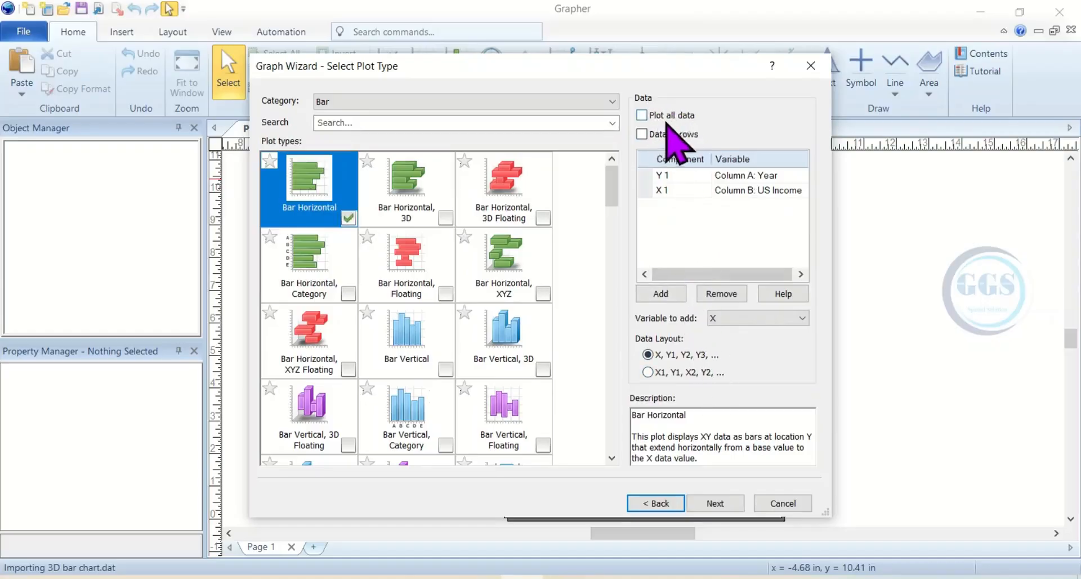
left_click(641, 115)
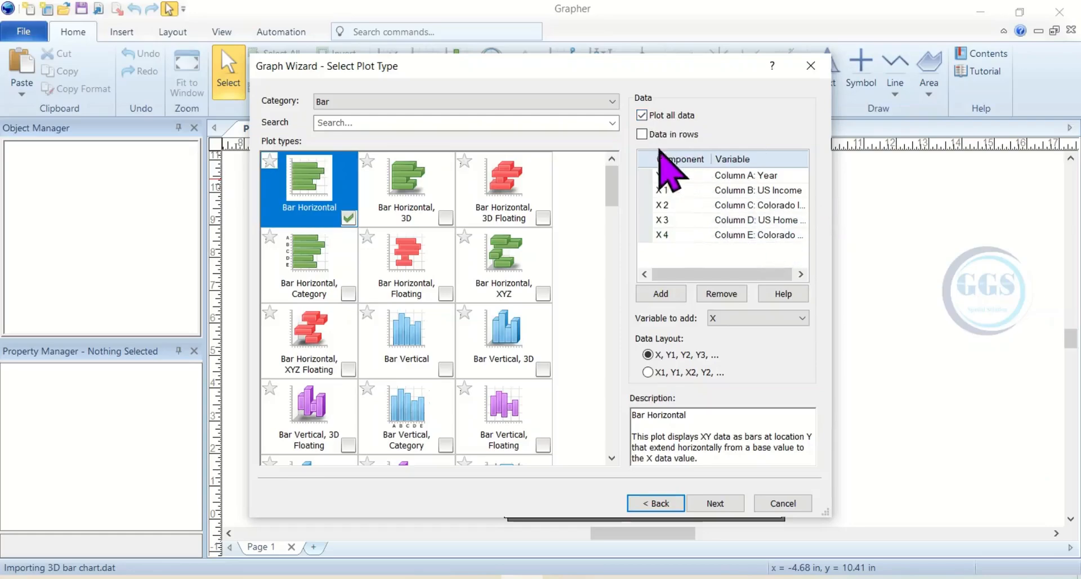
left_click(642, 135)
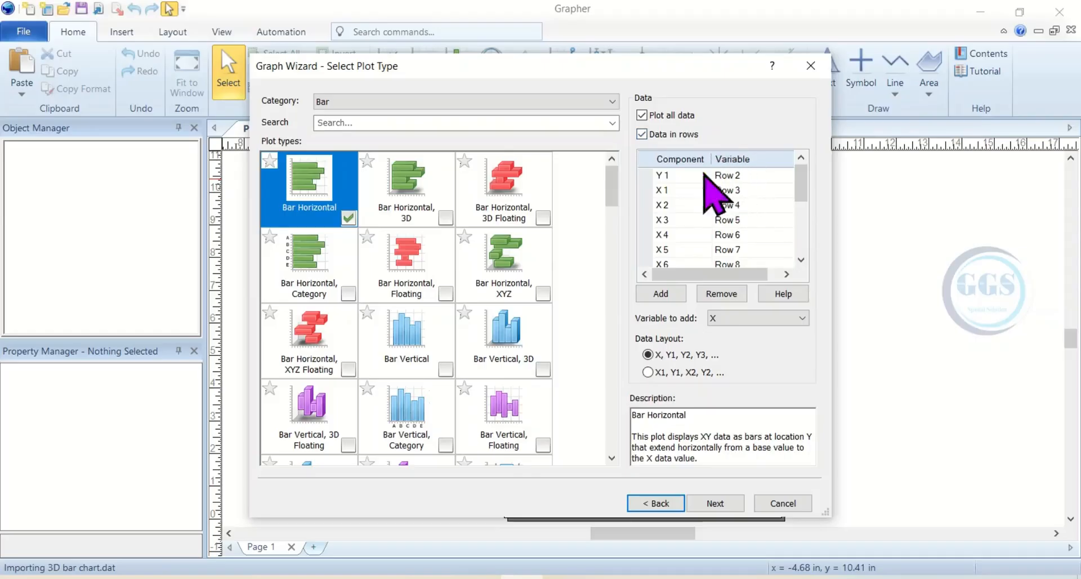
left_click(642, 135)
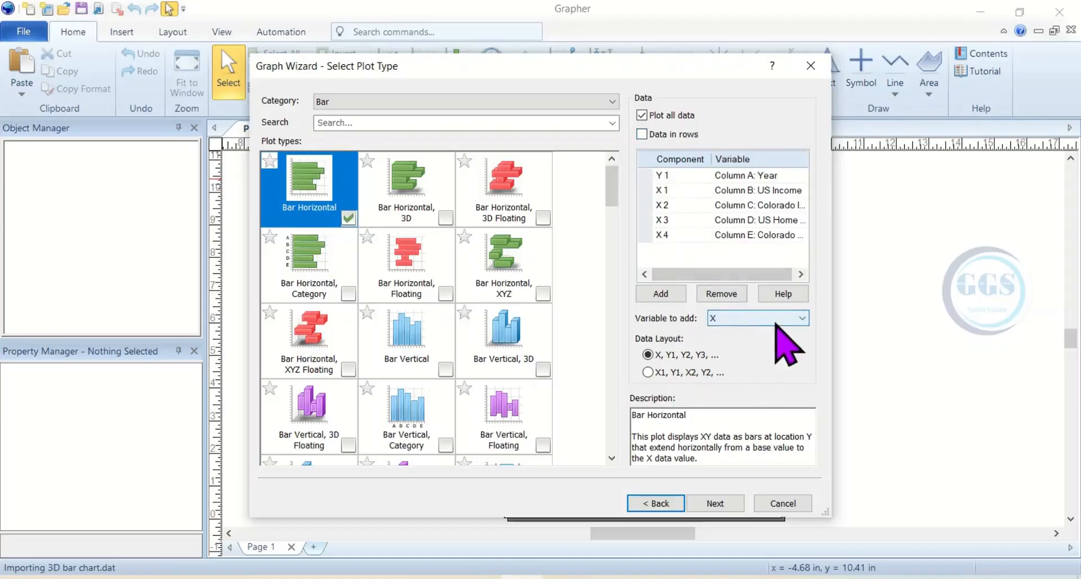
left_click(798, 322)
left_click(799, 322)
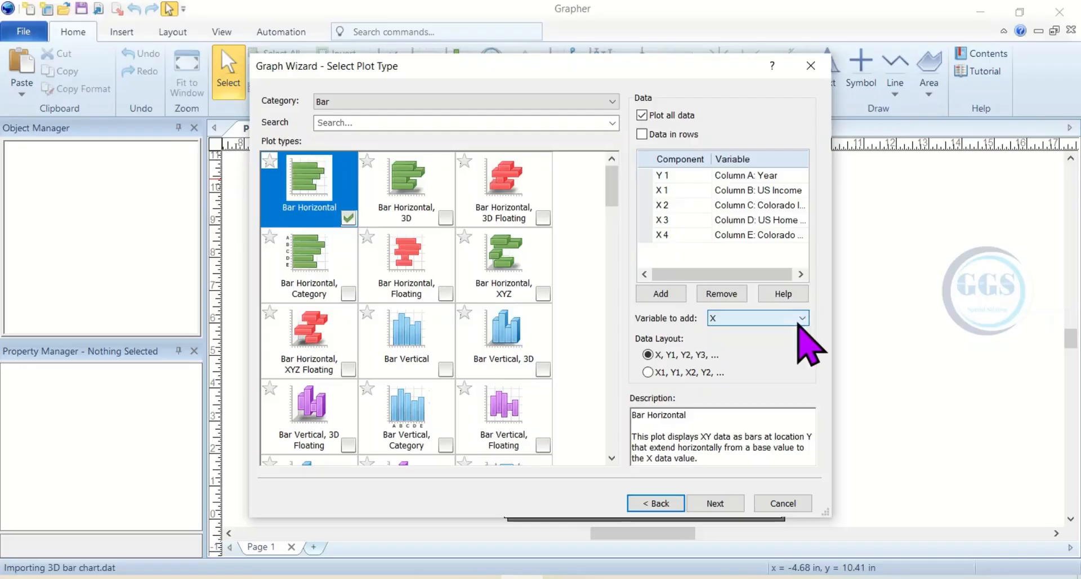
left_click(798, 322)
left_click(777, 316)
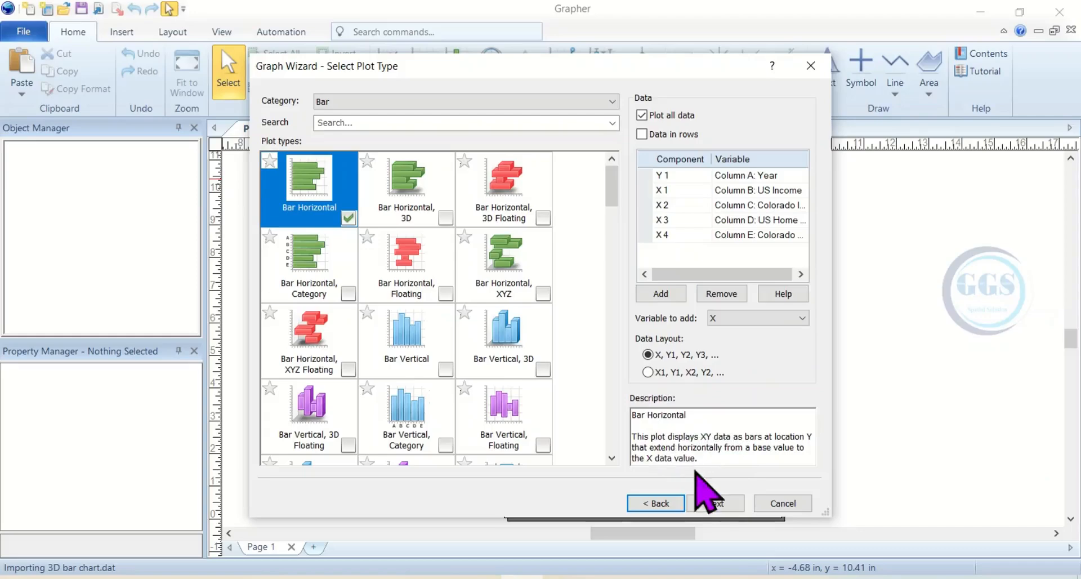
Step: Continue to the graph properties and show the legend and graph title
left_click(715, 503)
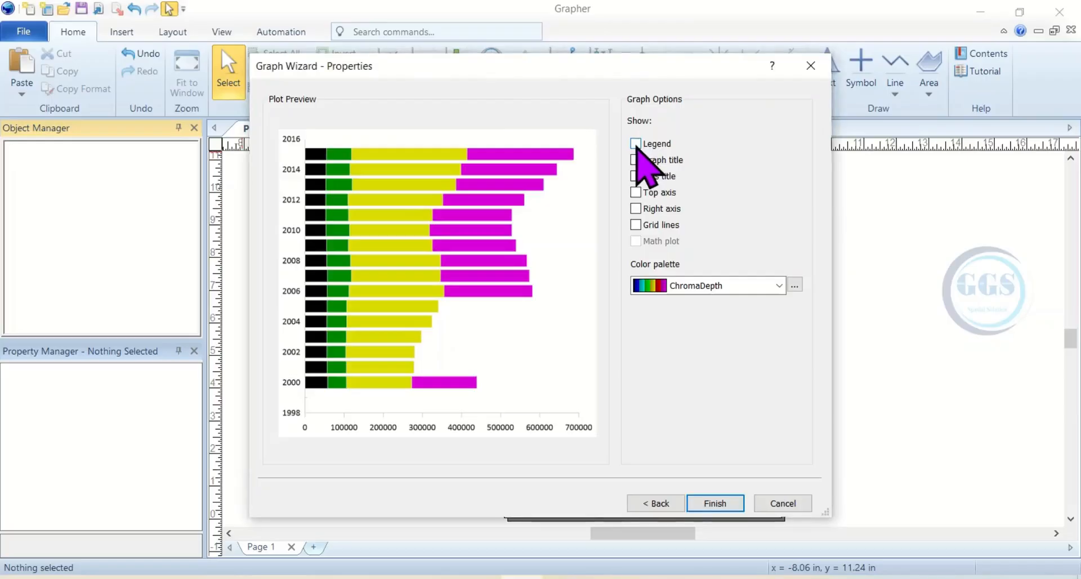
left_click(635, 143)
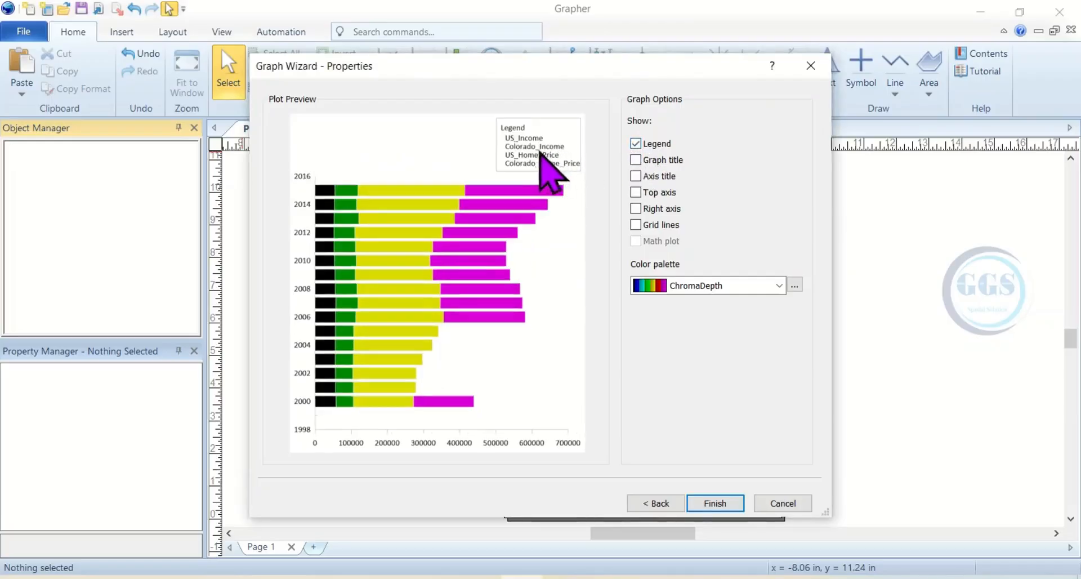
left_click(635, 161)
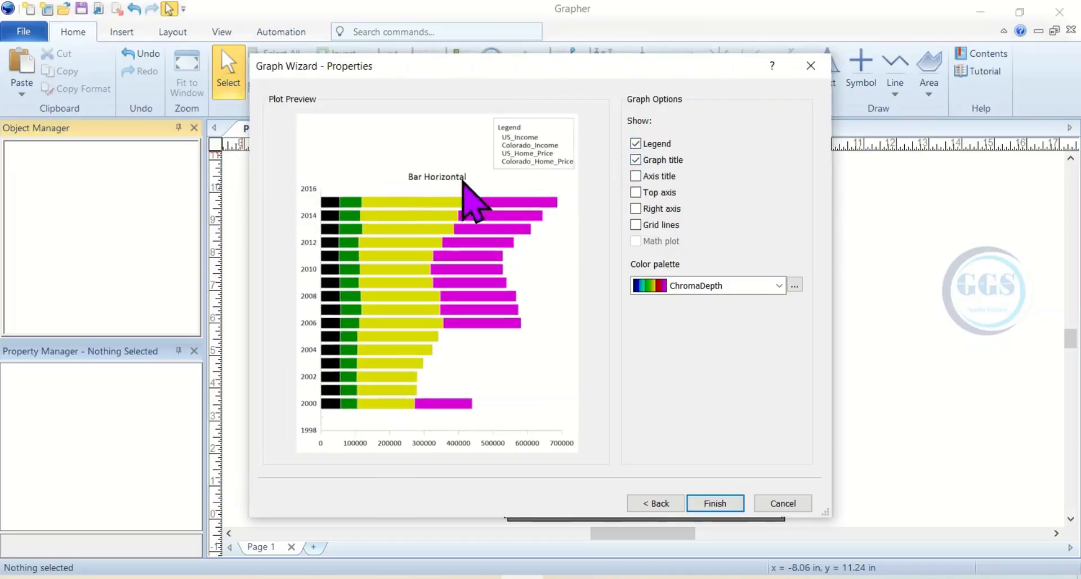
Step: Show the axis titles, top axis, right axis and grid lines on the graph
left_click(650, 178)
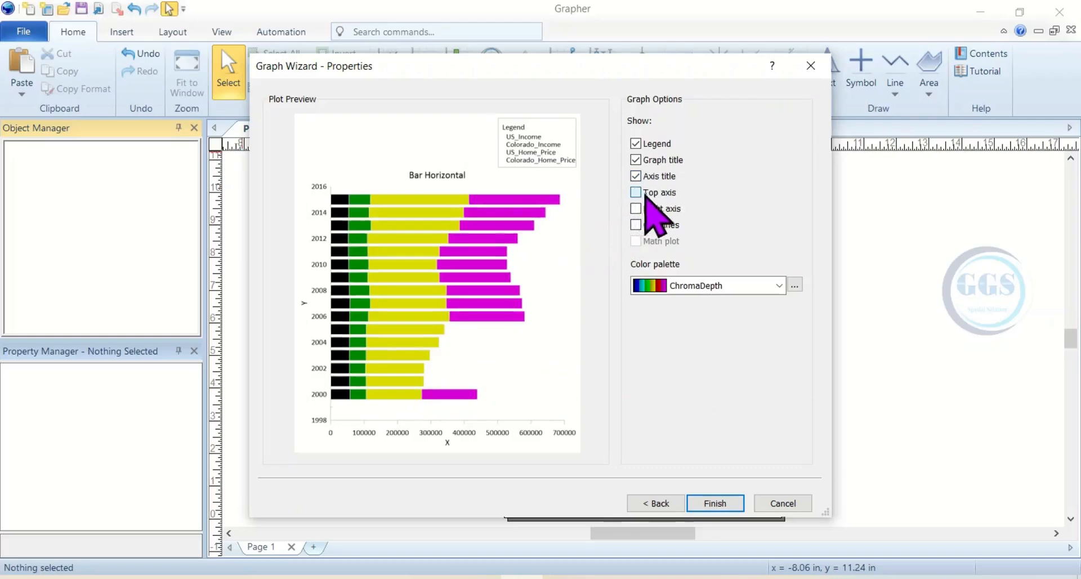
left_click(640, 194)
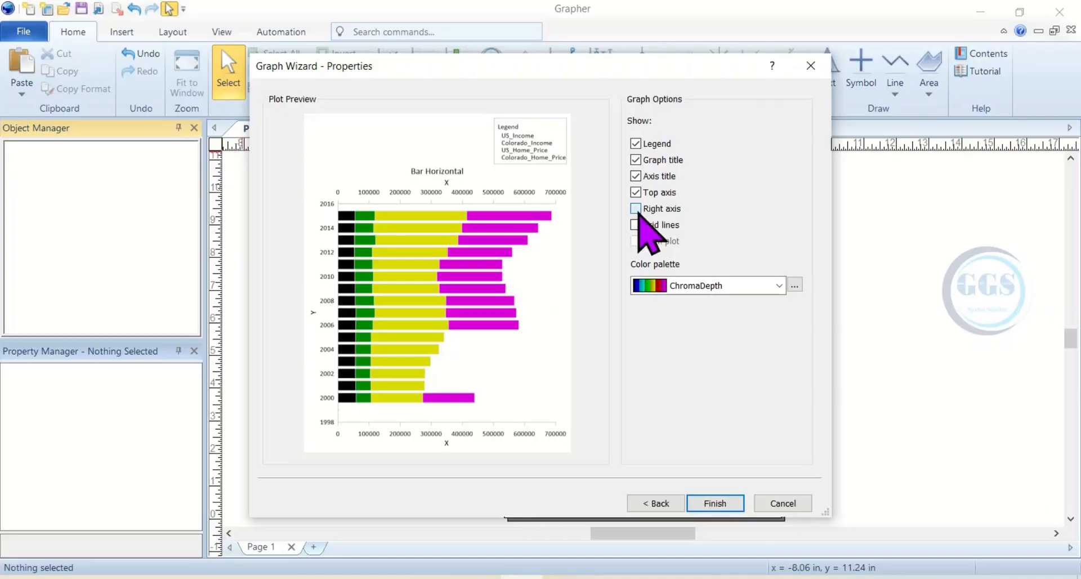
left_click(640, 210)
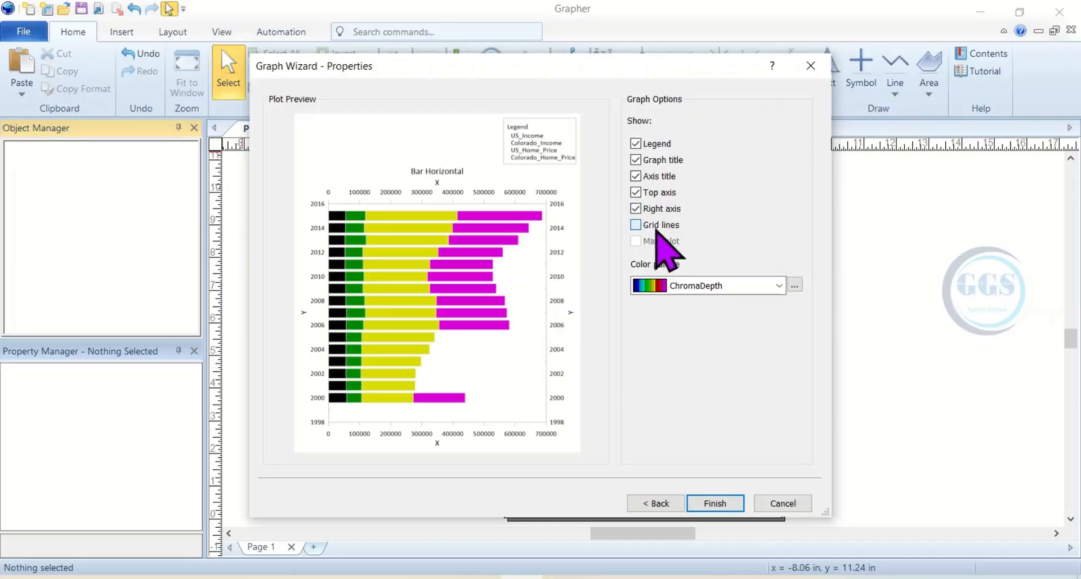
left_click(660, 228)
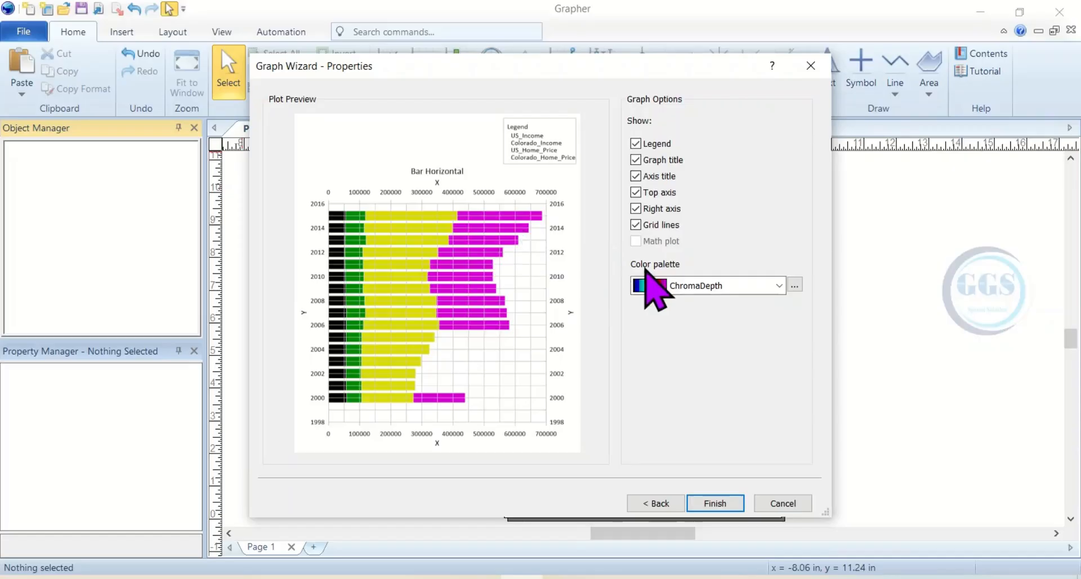
Step: Try the Exploration, Ice and Forecast color palettes on the bar graph preview
left_click(780, 287)
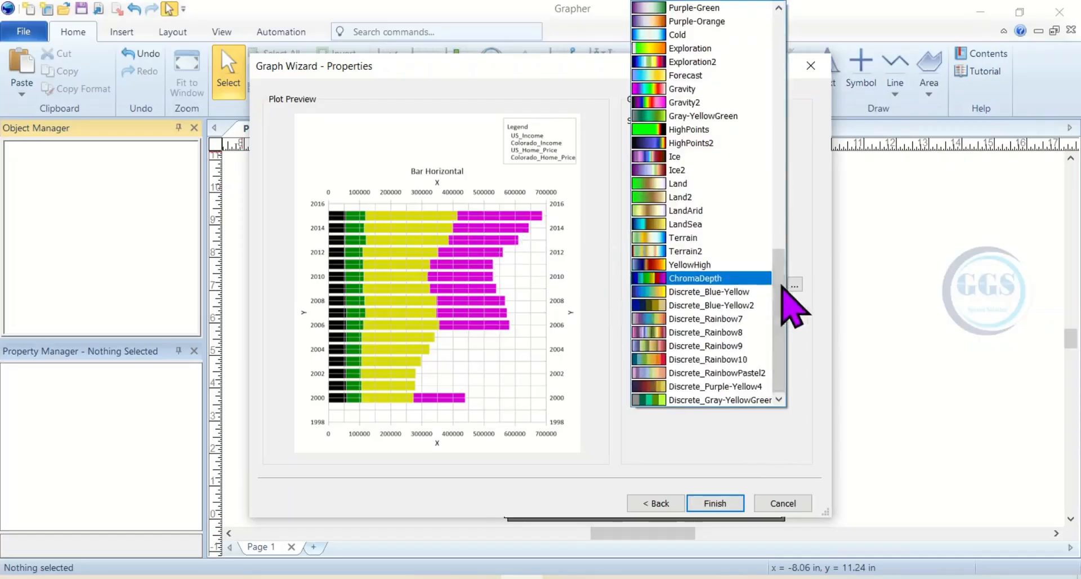
left_click(647, 52)
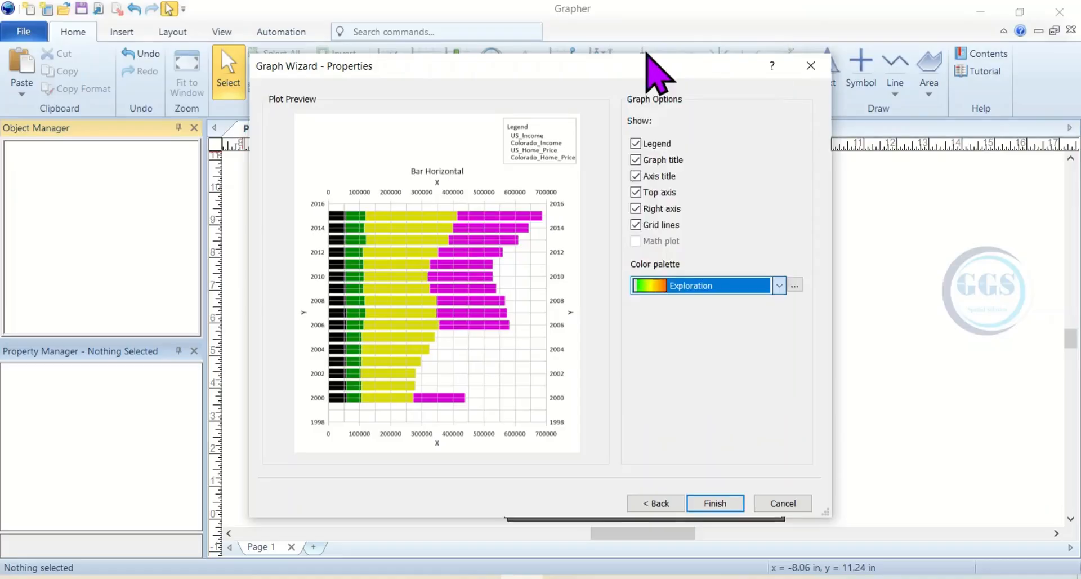
left_click(780, 285)
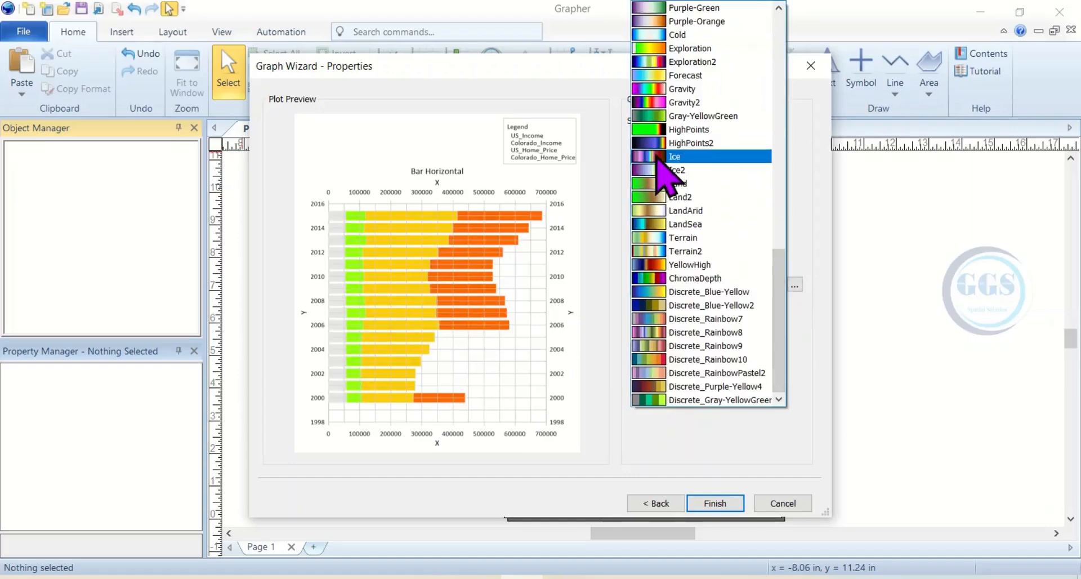
left_click(657, 156)
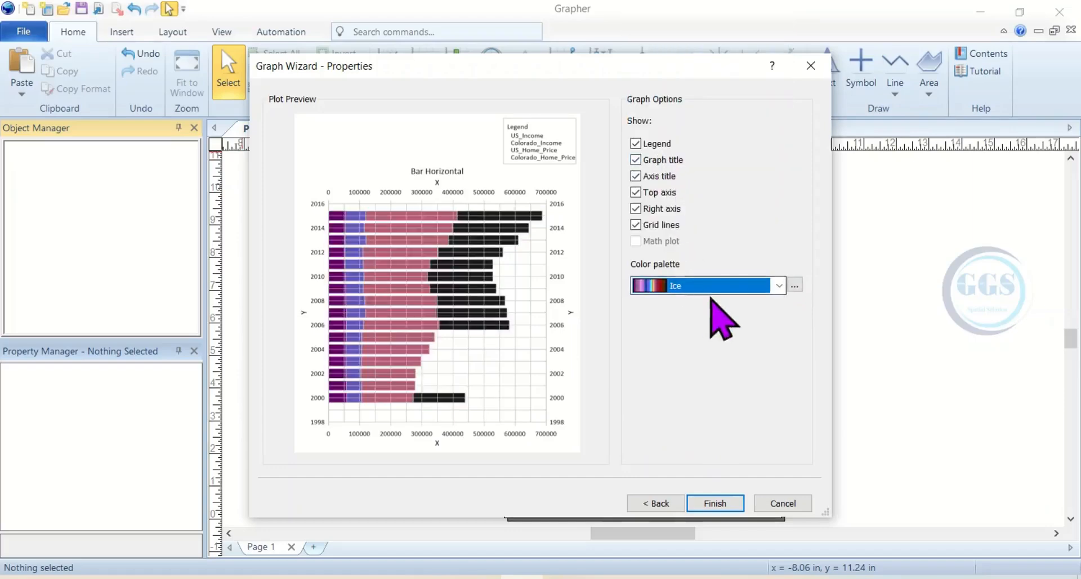
left_click(778, 286)
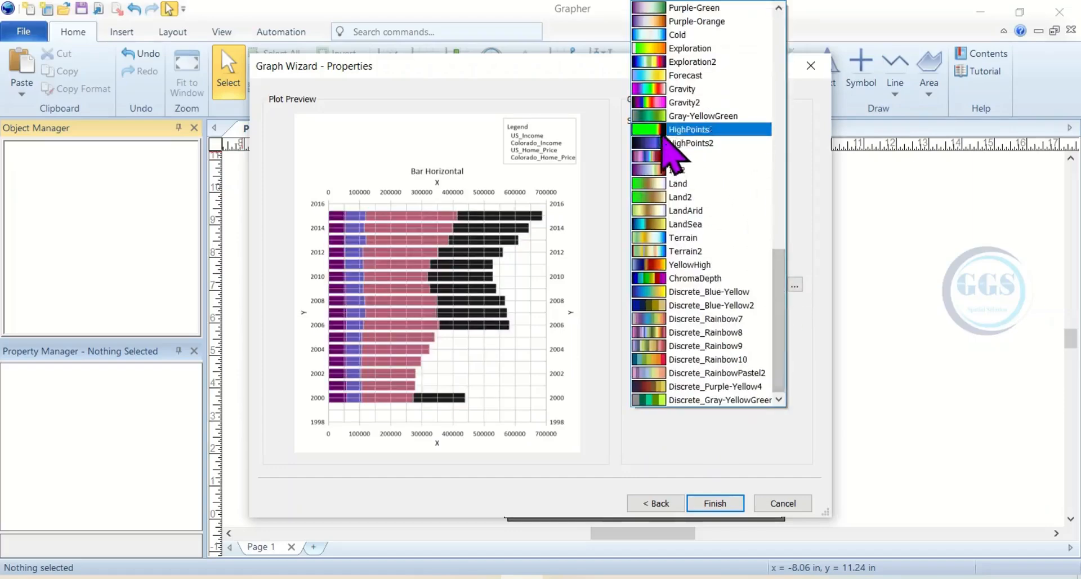
left_click(676, 75)
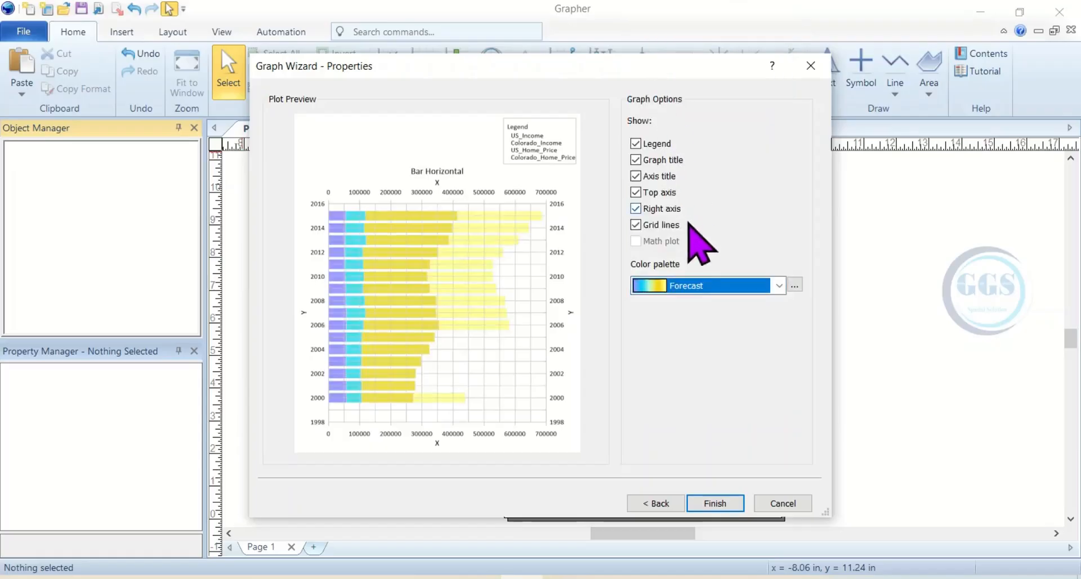
Step: Set the color palette to YellowHigh, leave its colormap unedited, and finish the wizard to create the graph
left_click(779, 286)
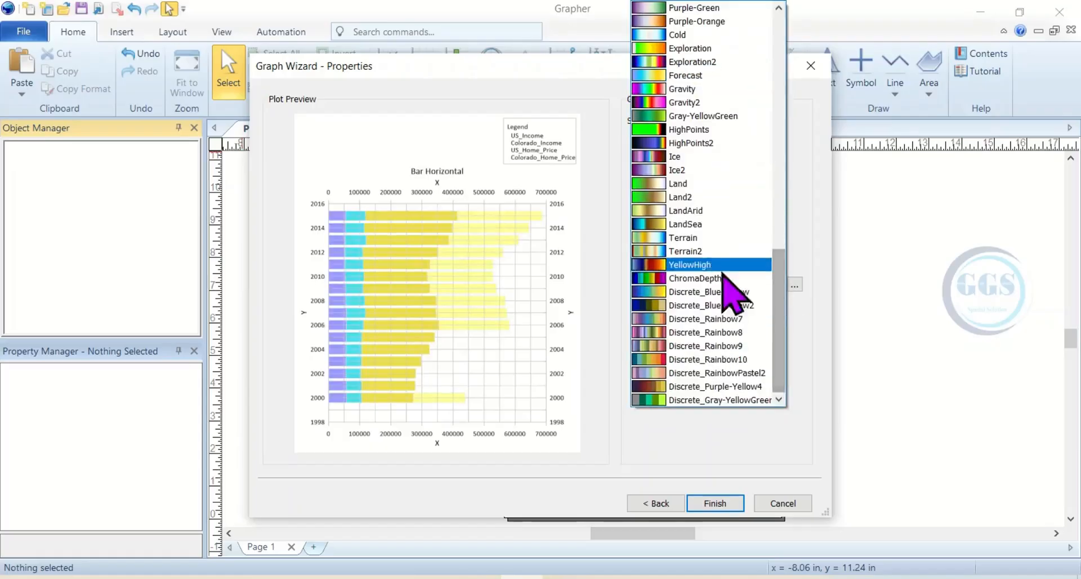
left_click(724, 264)
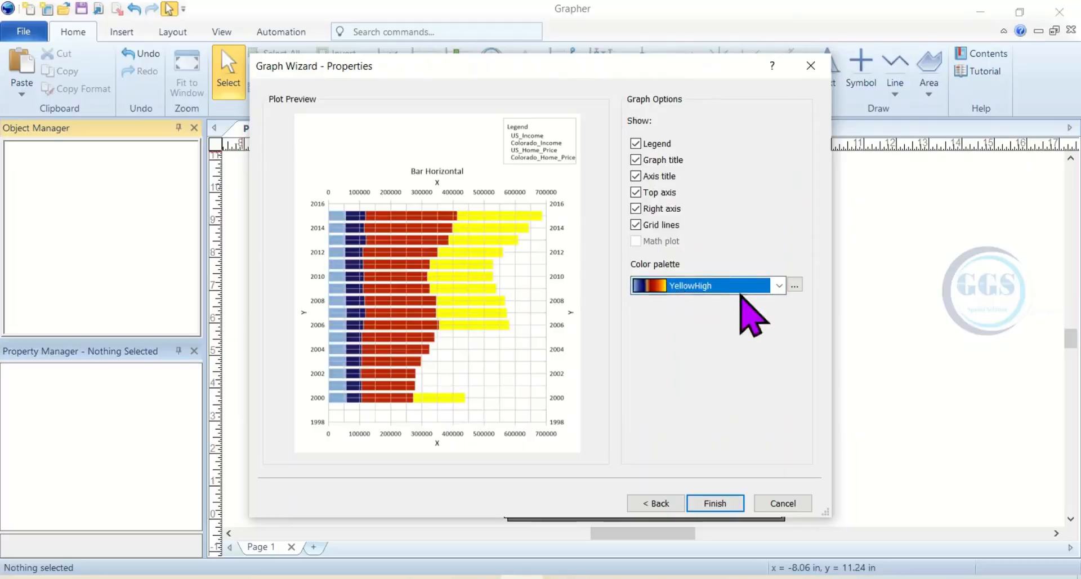
left_click(795, 286)
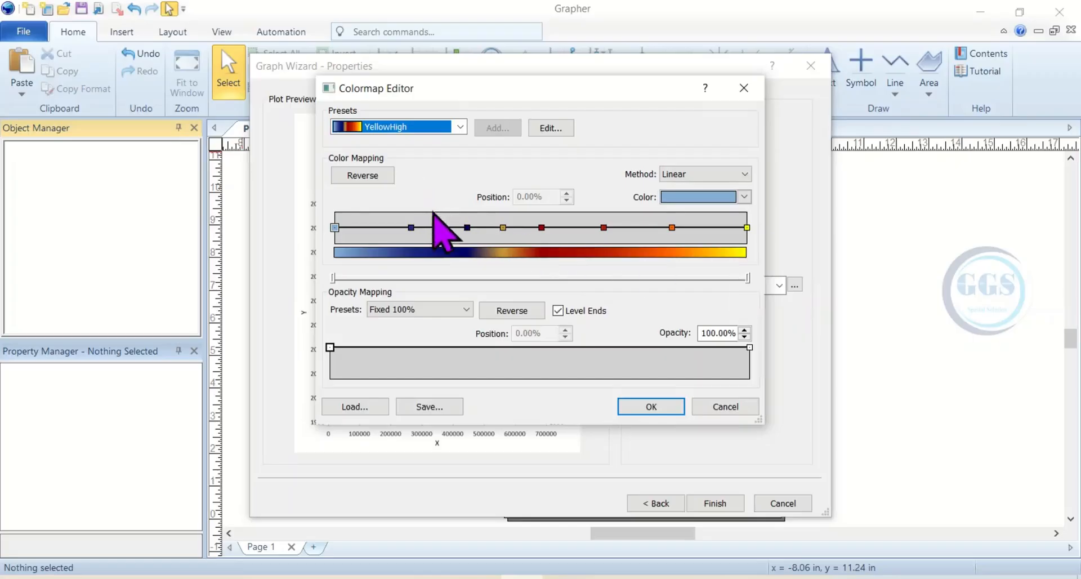
left_click(714, 409)
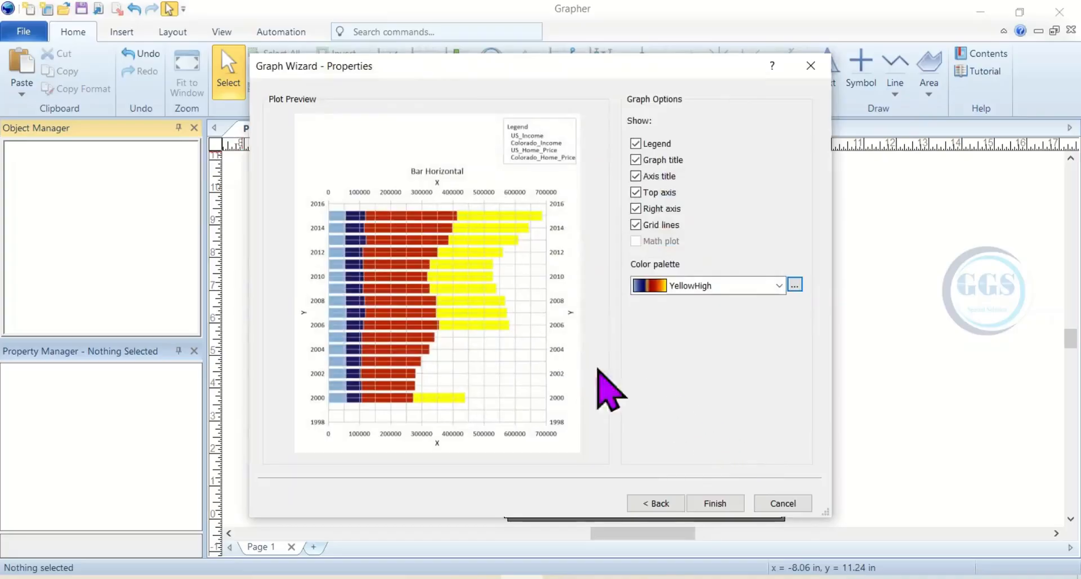
left_click(715, 502)
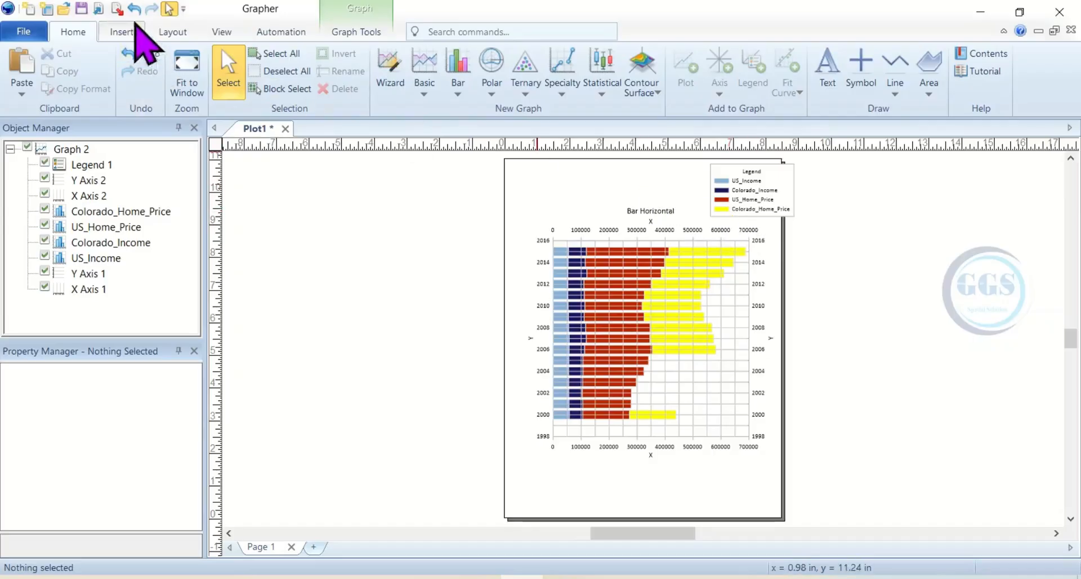
Step: Start exporting the graph to the Tutorial\AA folder on the Desktop with the file name Graph
left_click(116, 9)
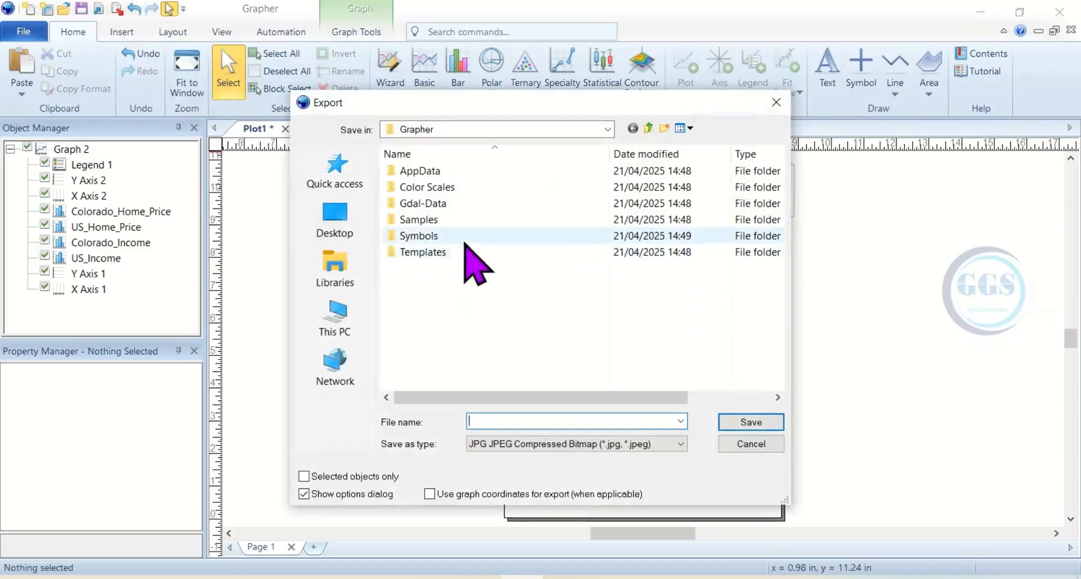
left_click(337, 228)
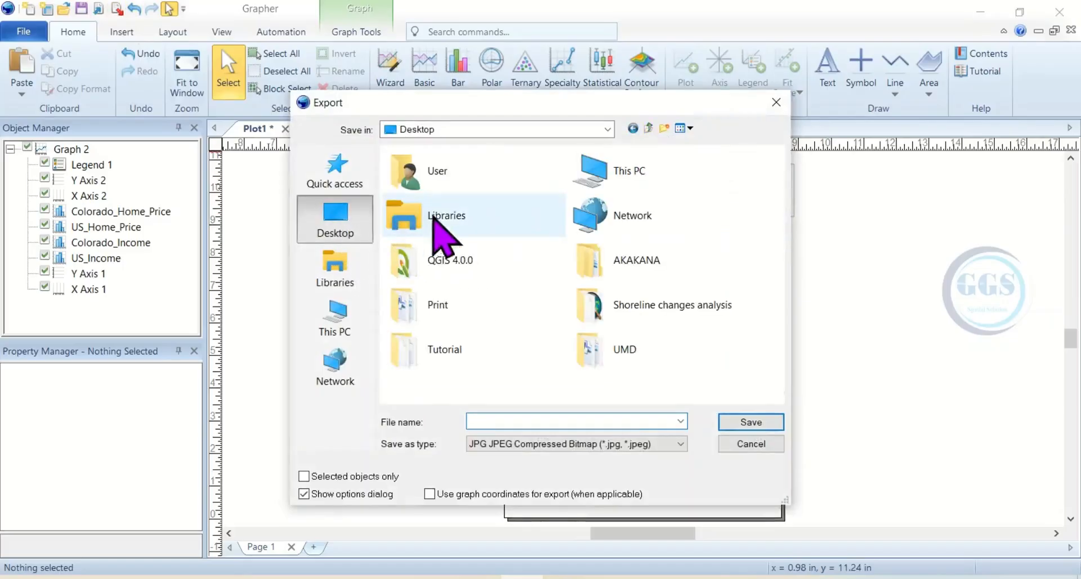
double_click(453, 355)
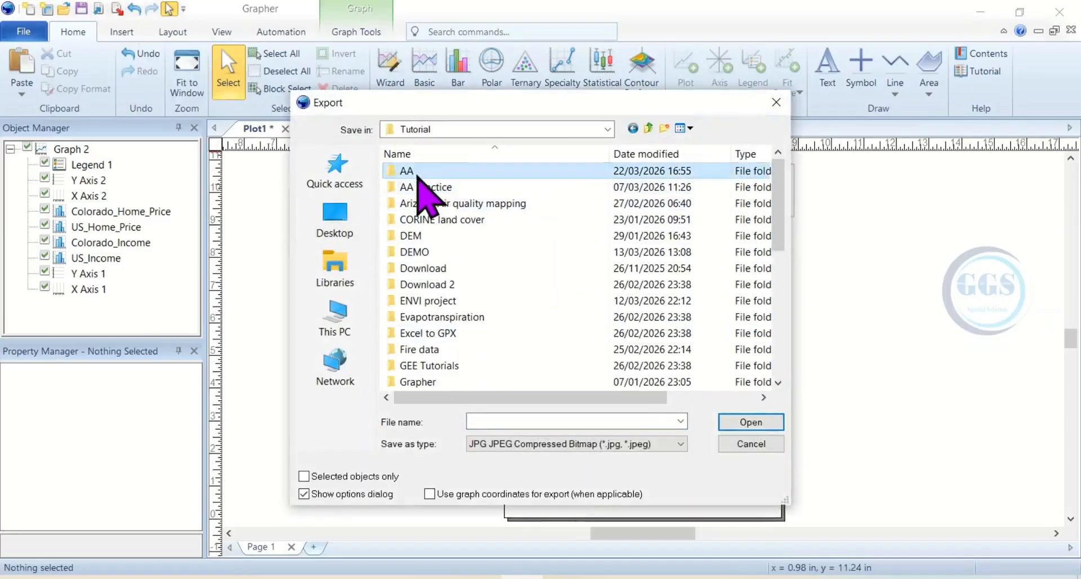
double_click(417, 173)
left_click(482, 422)
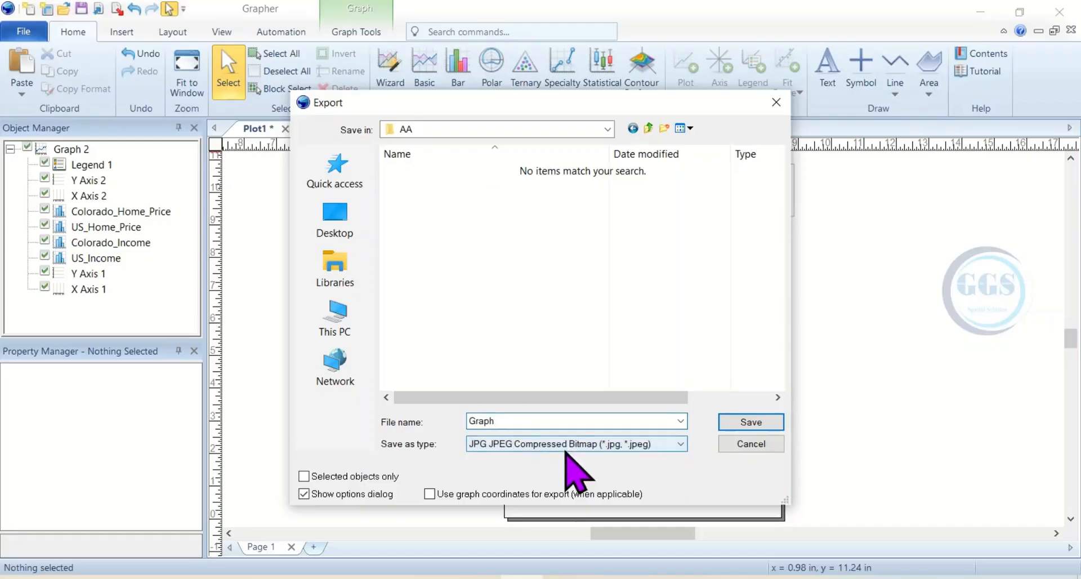
Step: Keep the JPG JPEG Compressed Bitmap format and export the image with the default size and color options
left_click(681, 444)
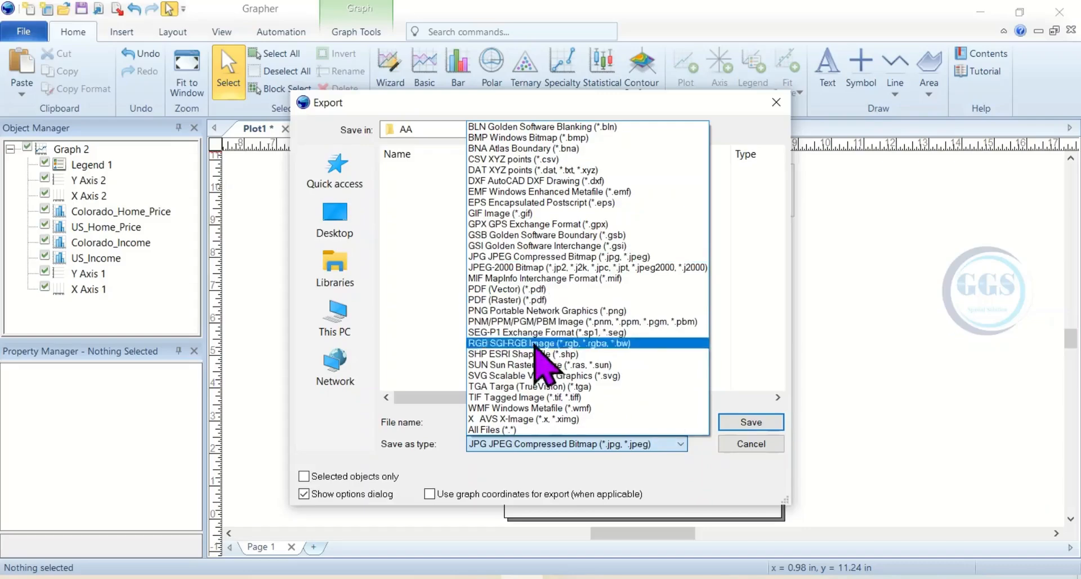
left_click(594, 443)
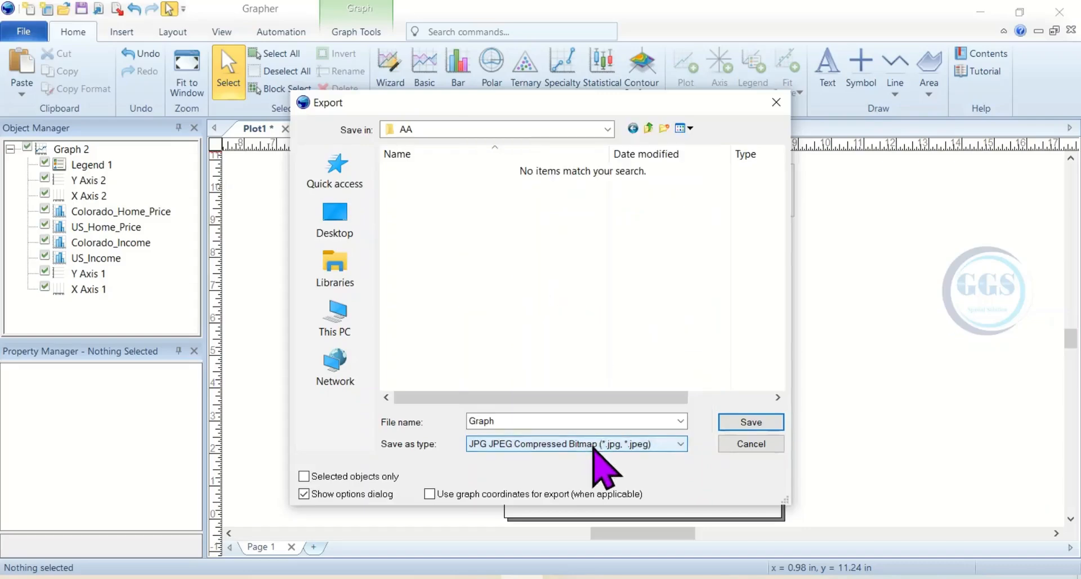
left_click(738, 423)
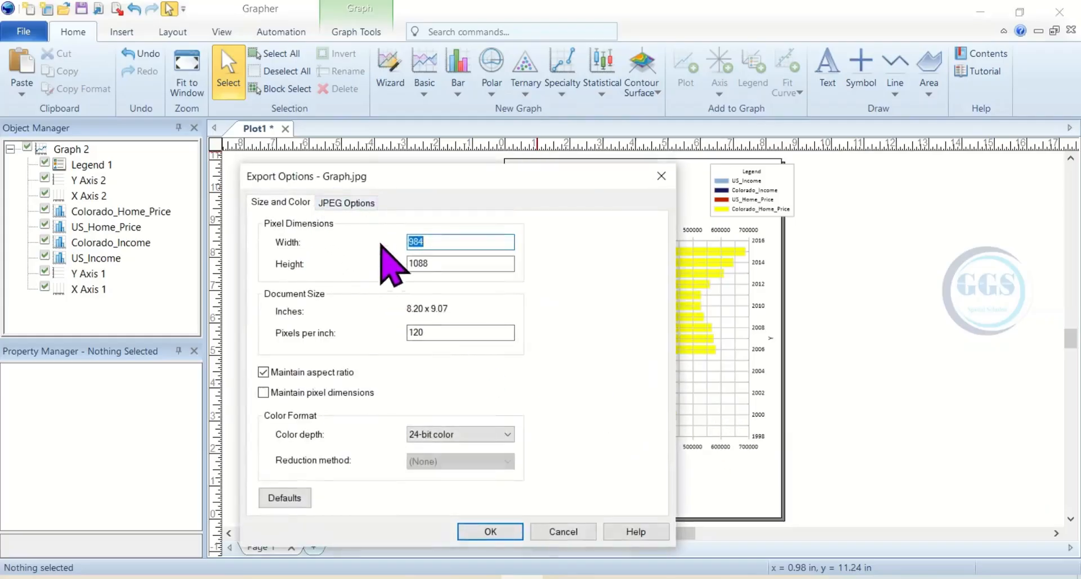
left_click(490, 531)
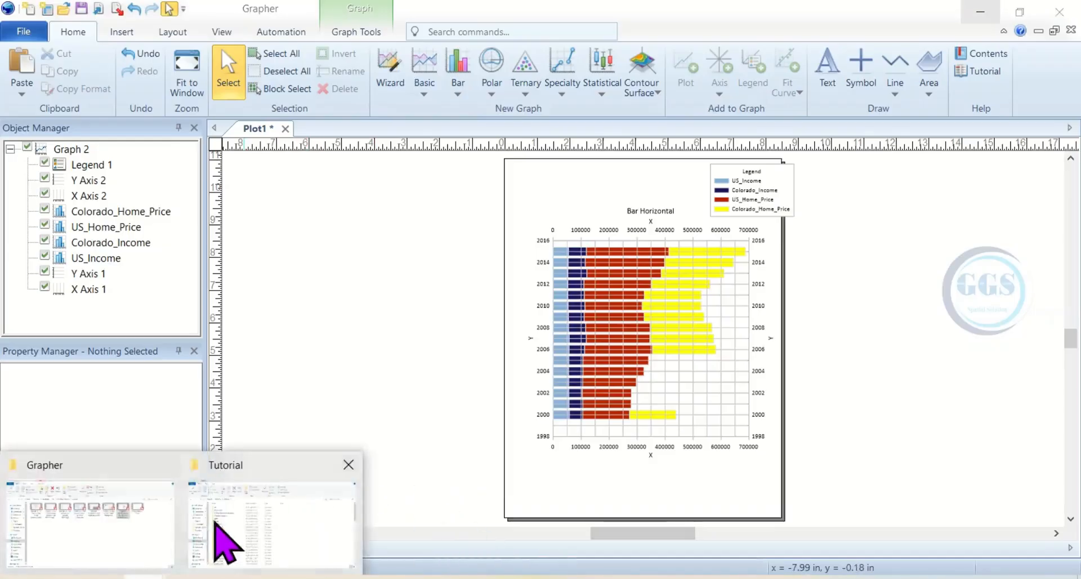
Step: Switch to File Explorer, open the exported Graph.jpg from the Tutorial\AA folder and view it maximized
left_click(217, 542)
double_click(171, 180)
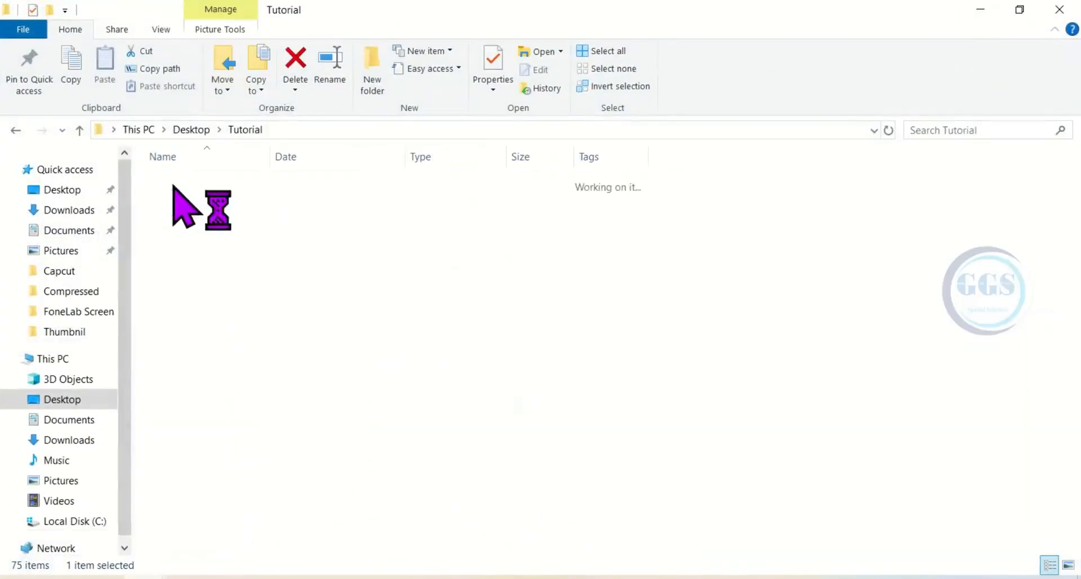
left_click(195, 220)
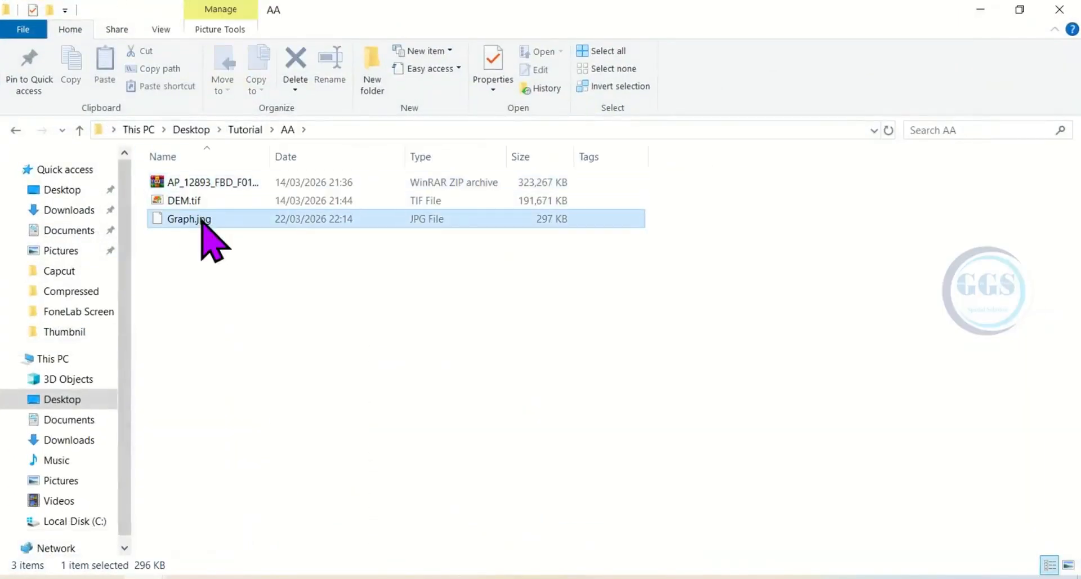
key("Return")
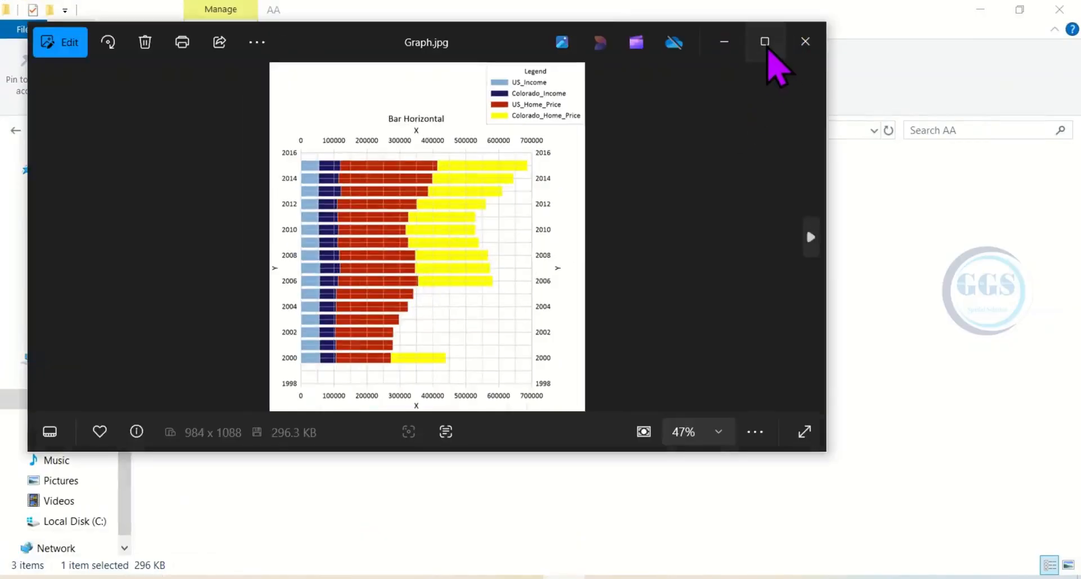
left_click(764, 43)
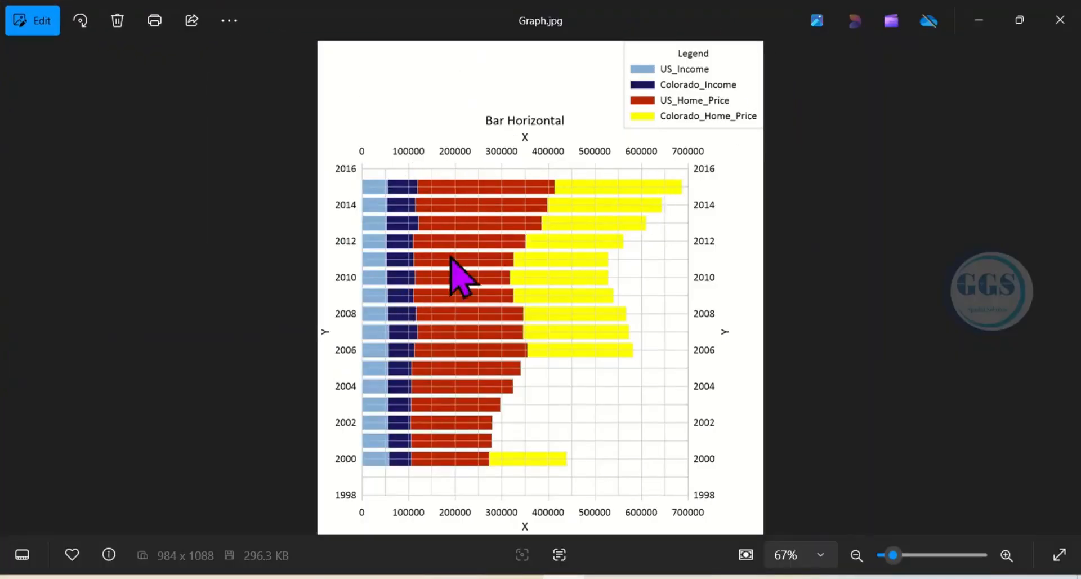